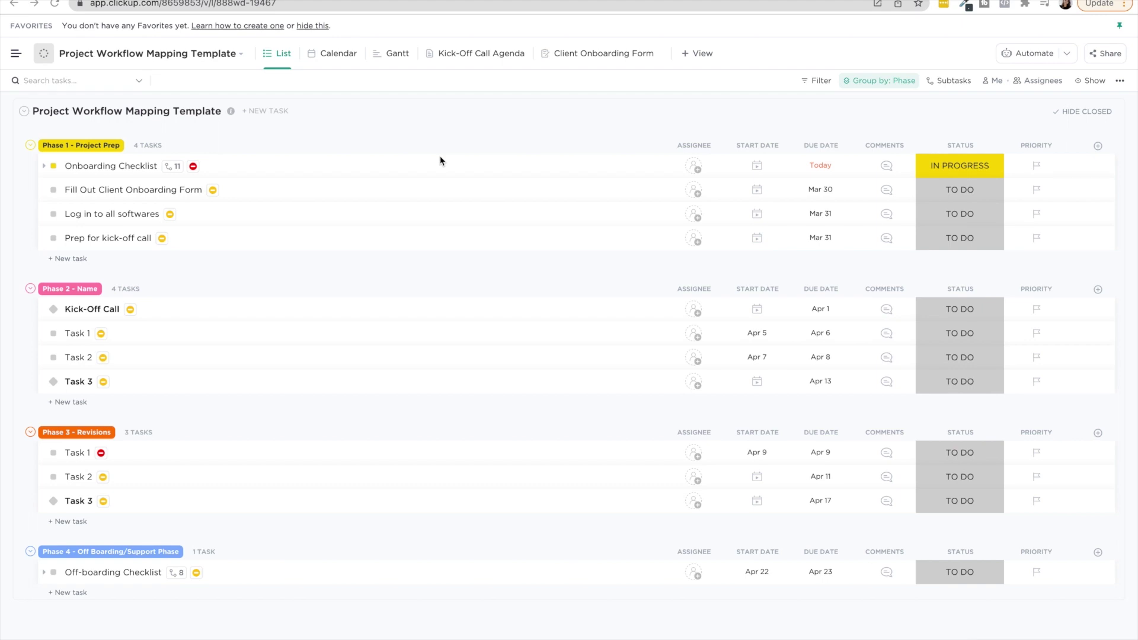
left_click(343, 127)
left_click(961, 167)
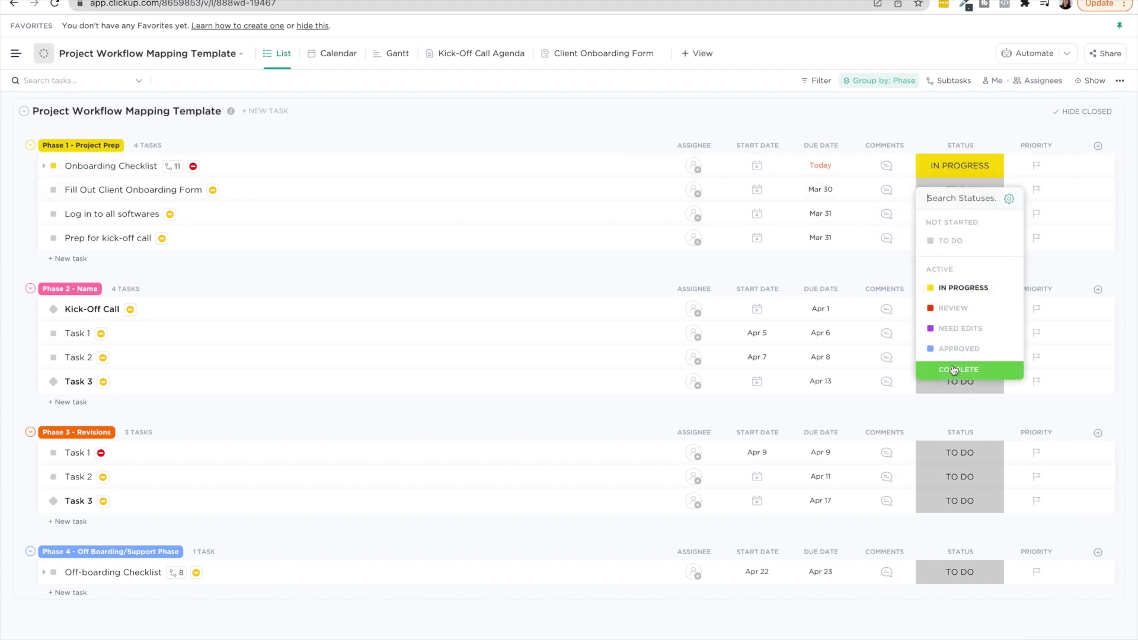
left_click(922, 111)
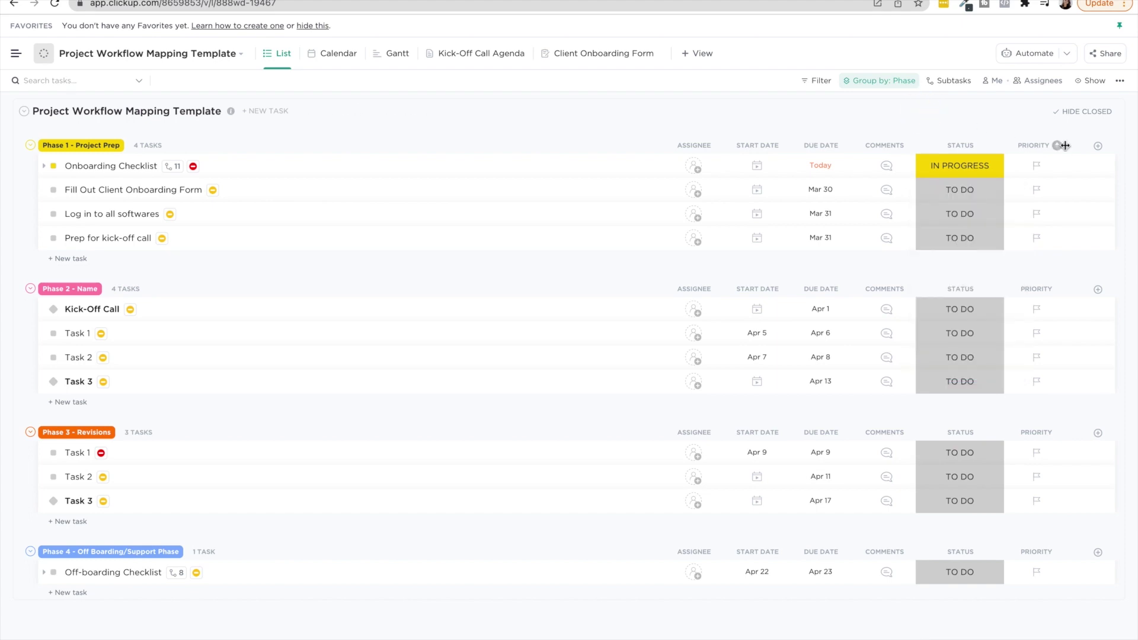
left_click(1098, 146)
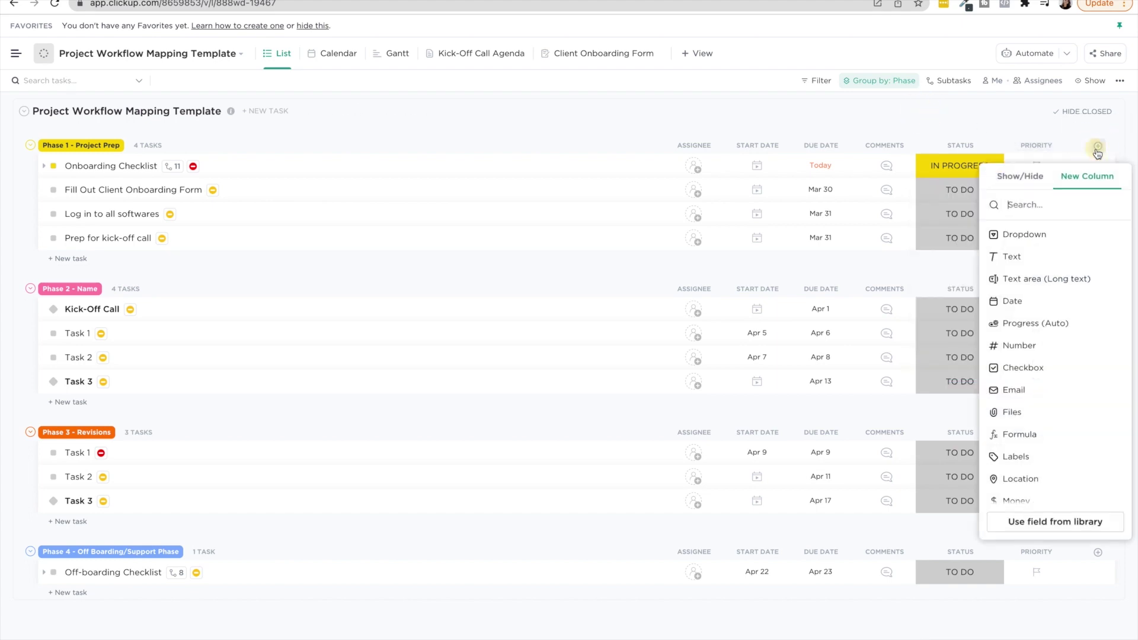
left_click(1064, 234)
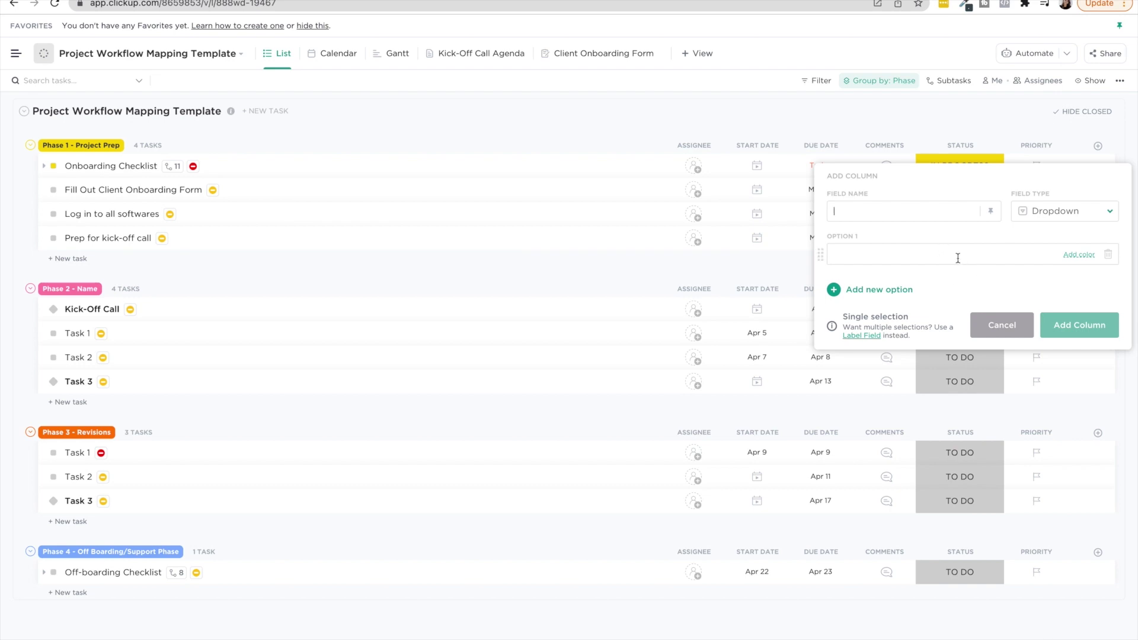
left_click(1000, 325)
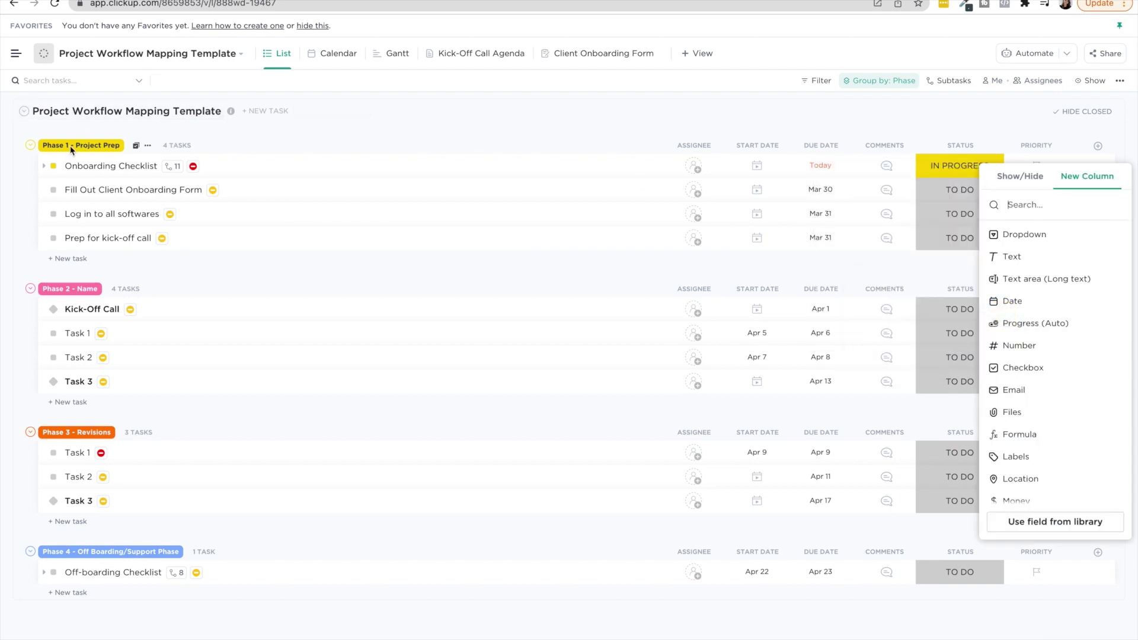
left_click(1054, 127)
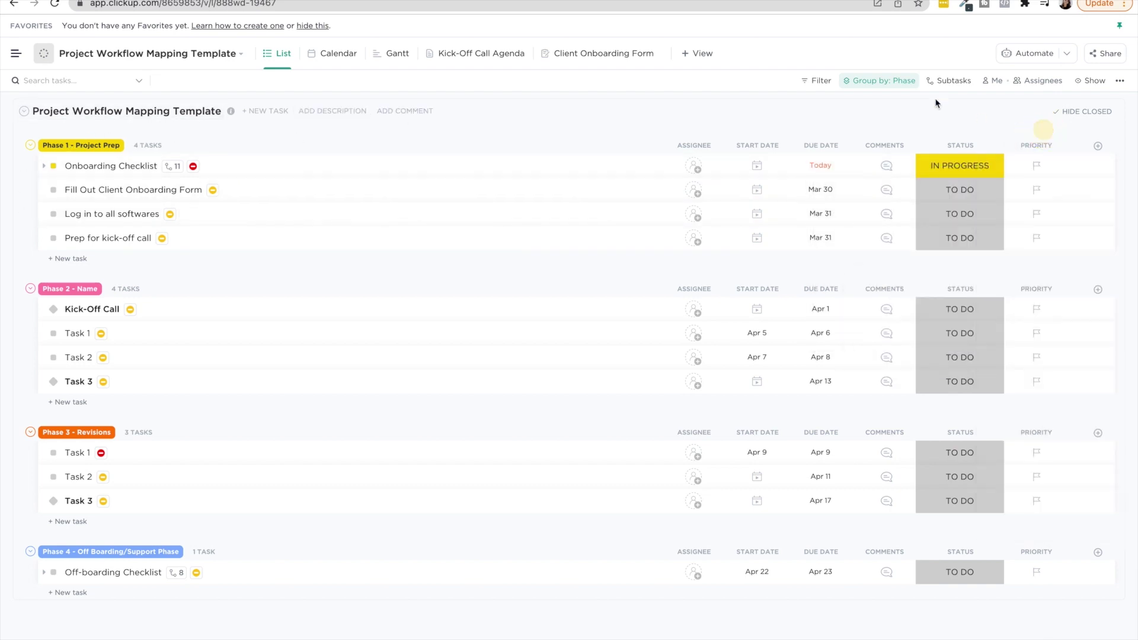
left_click(882, 81)
left_click(891, 258)
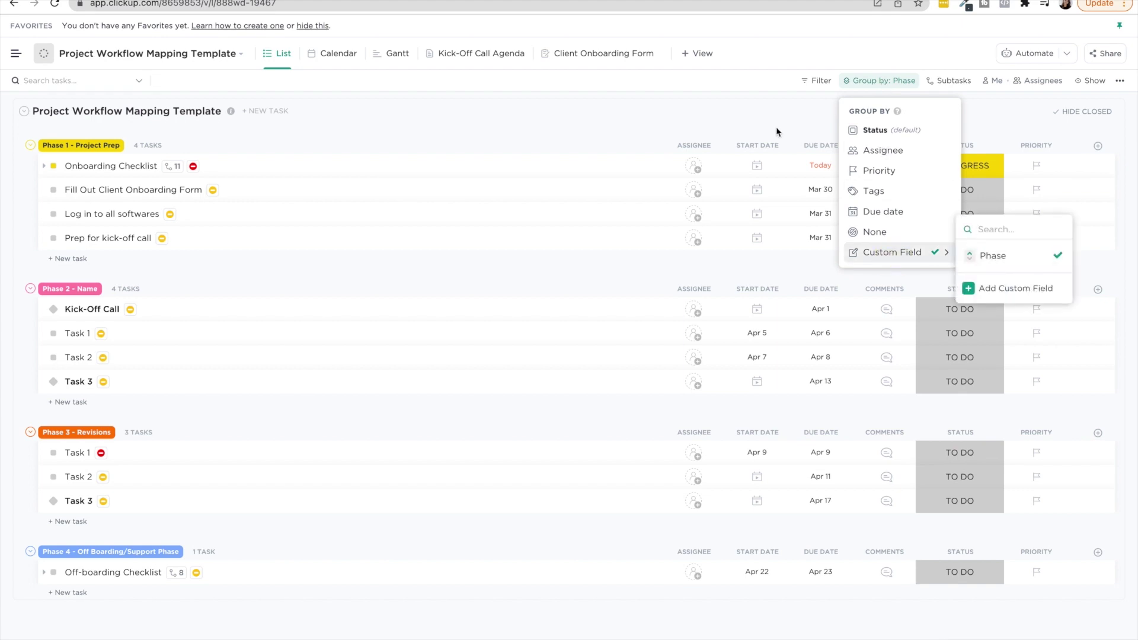
left_click(477, 123)
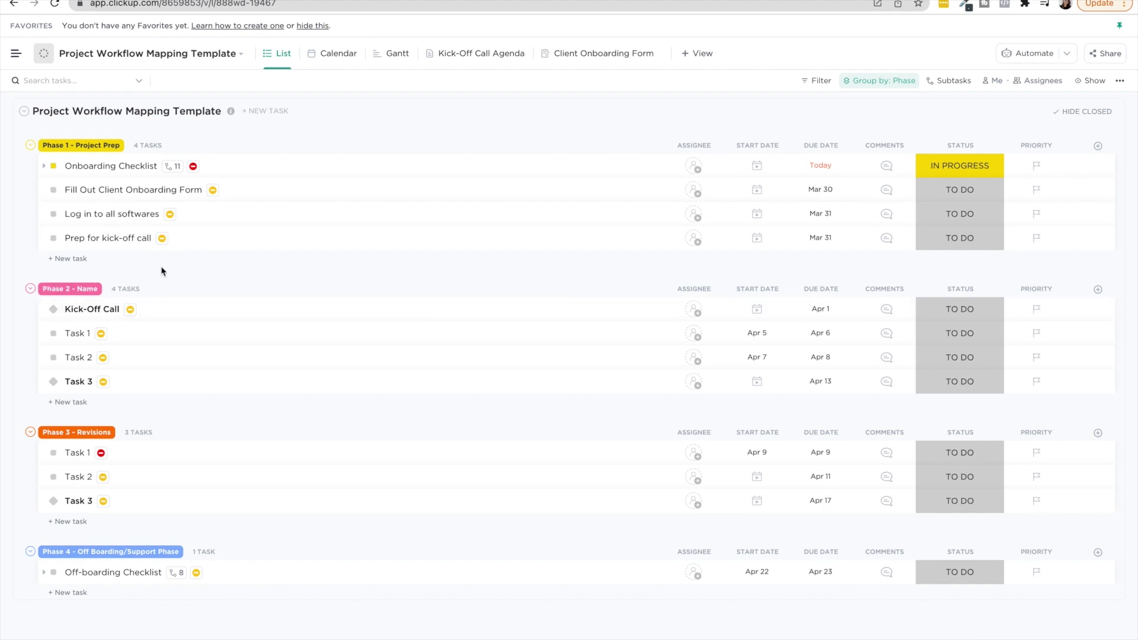
Look over the tasks on the Gantt timeline, then return to the phase-grouped list
left_click(396, 55)
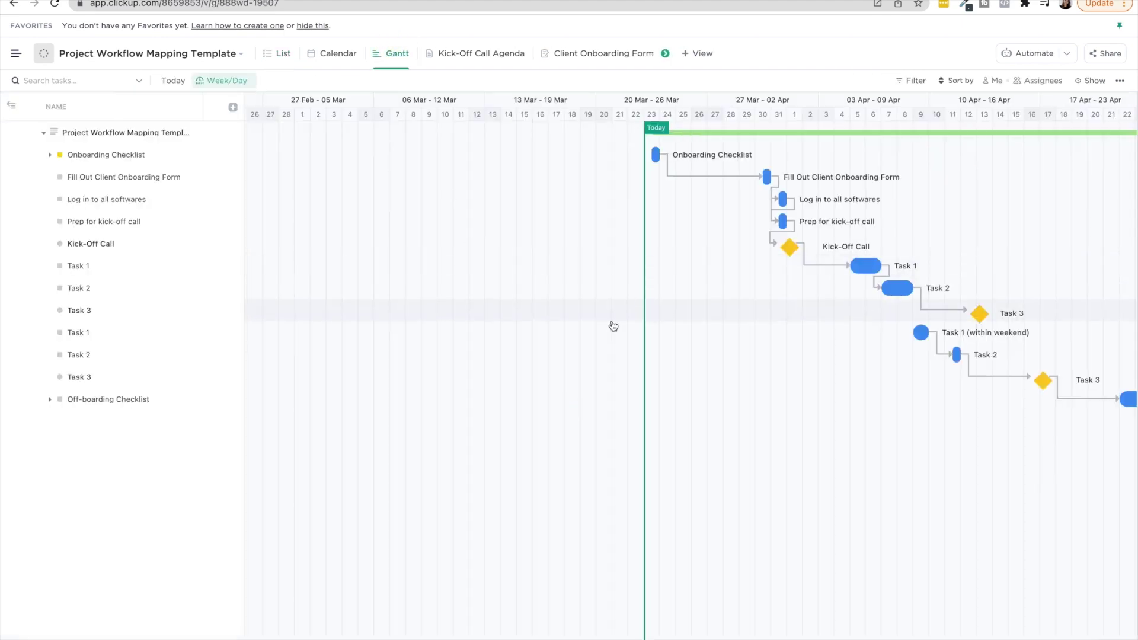
scroll(613, 326, "right", 6)
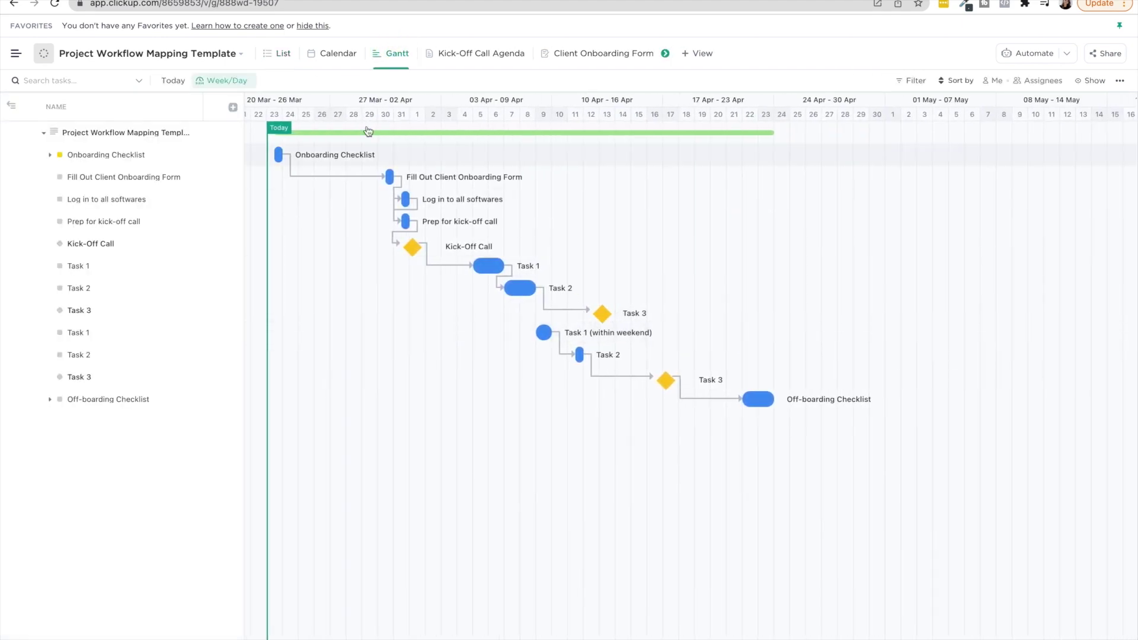
left_click(279, 58)
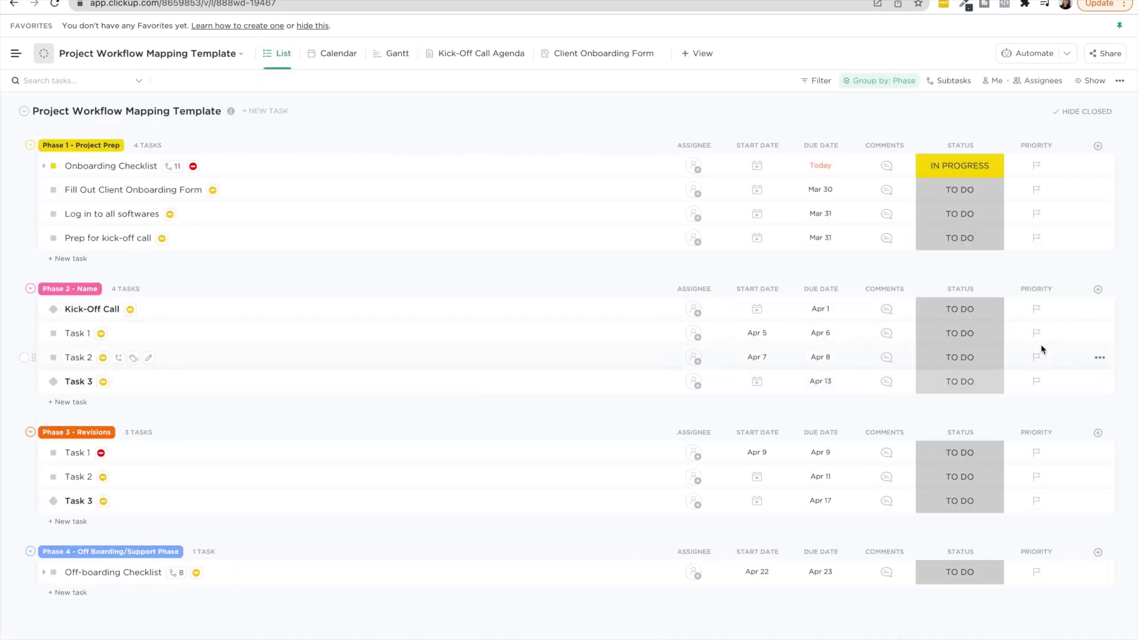
Open Task 1's actions menu and dismiss it without changes
left_click(1098, 335)
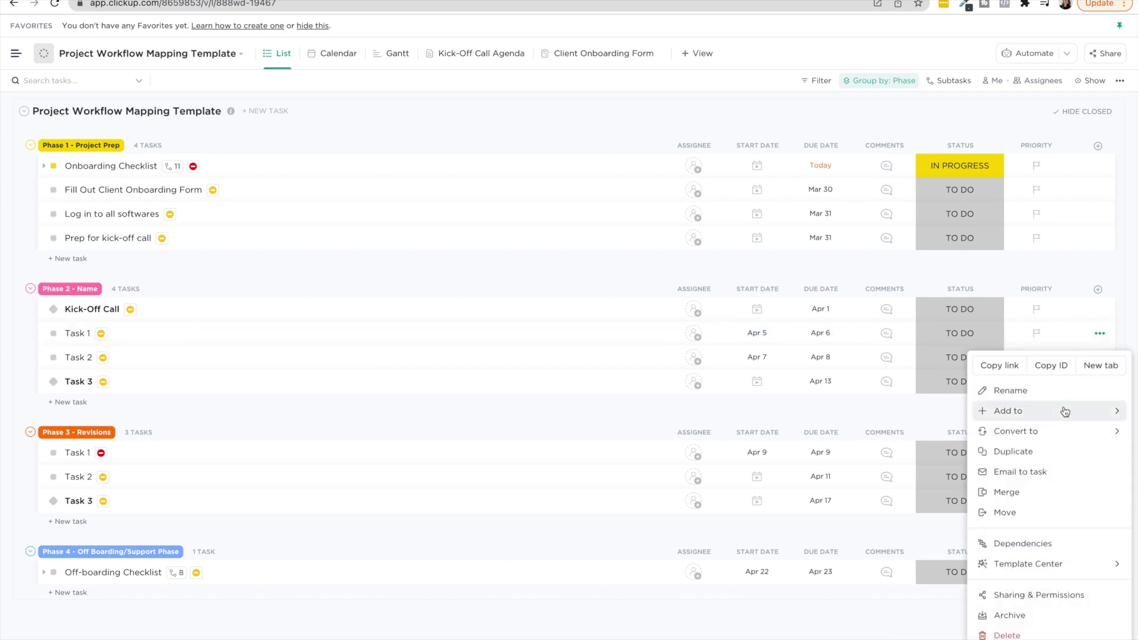
mouse_move(1054, 431)
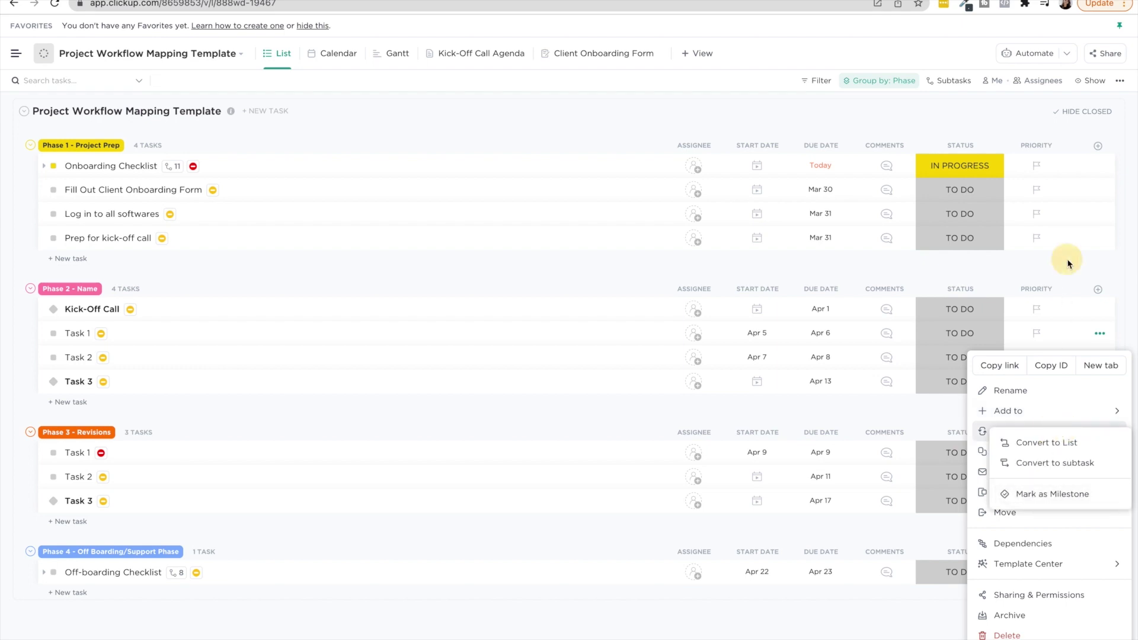
left_click(1016, 277)
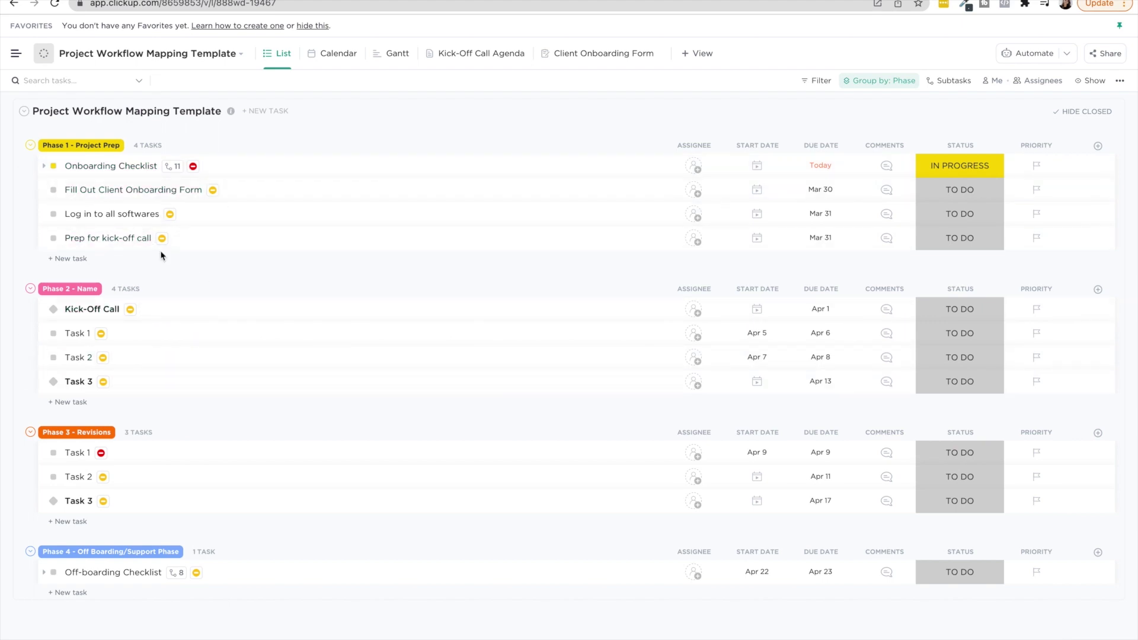
Try to complete Prep for kick-off call, cancel at the dependency warning, and close the task
left_click(117, 239)
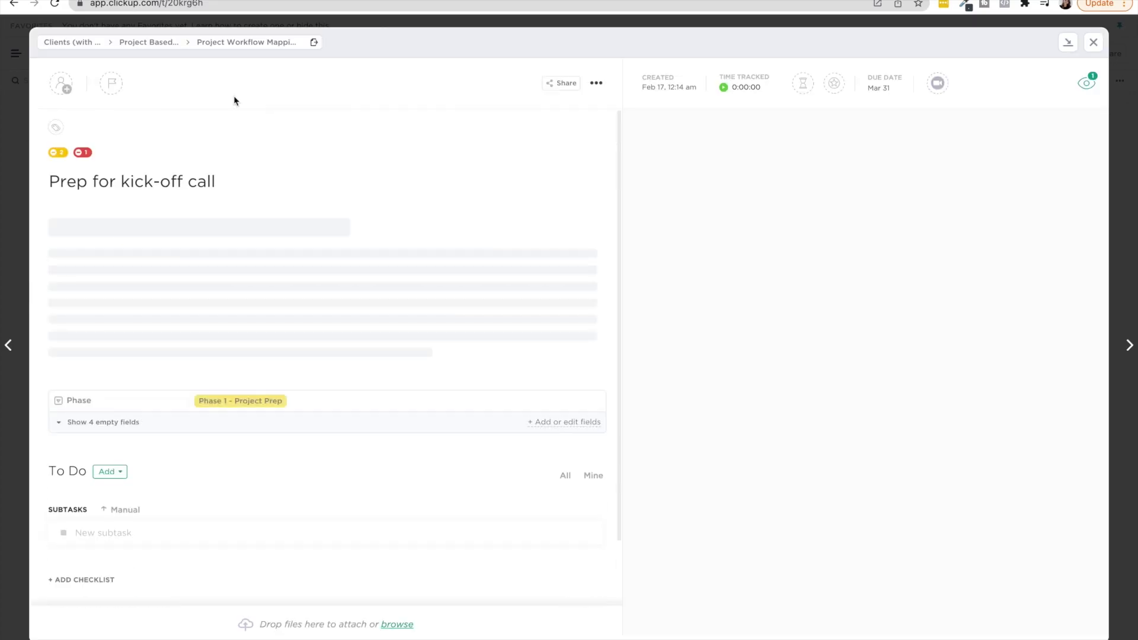
left_click(125, 86)
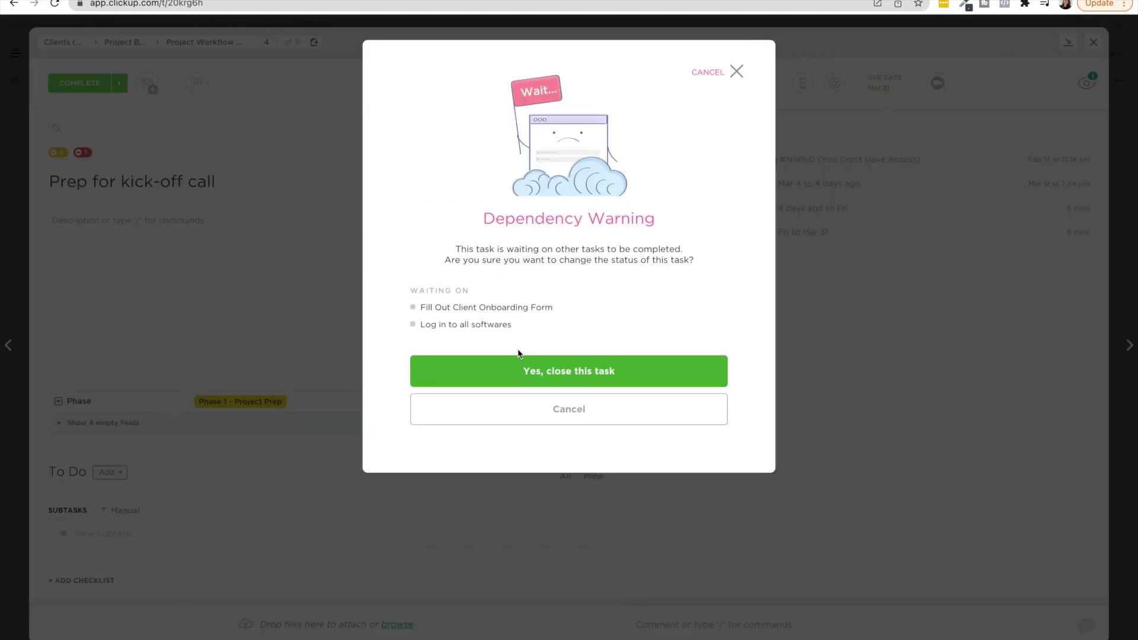
left_click(739, 71)
left_click(1093, 42)
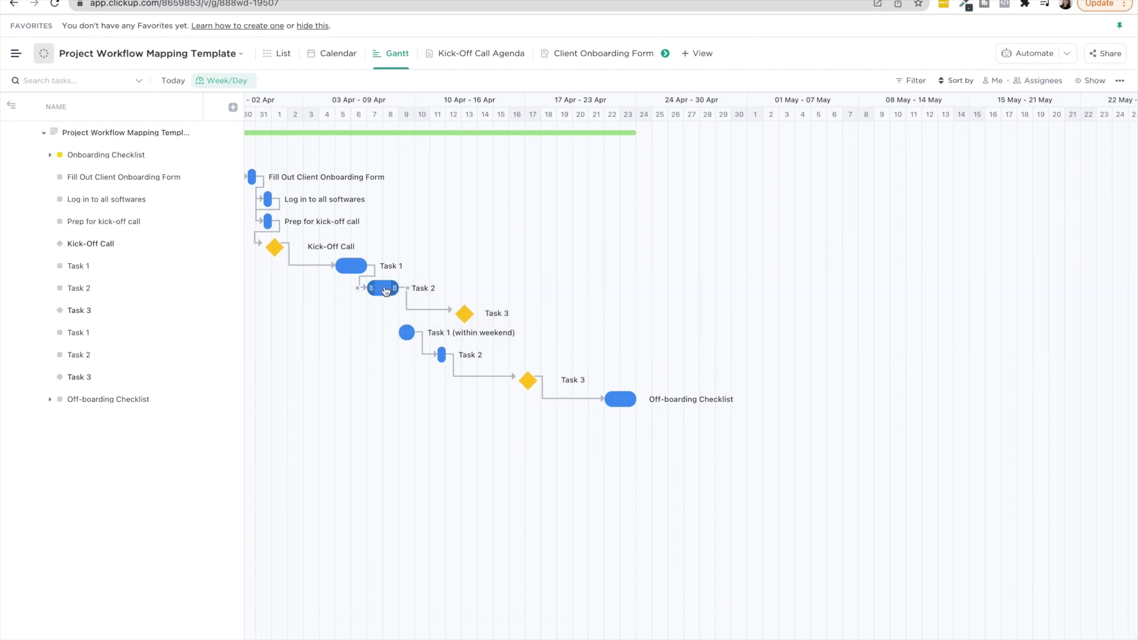
Drag Phase 2 Task 1 earlier to Apr 4–5 so Task 2 shifts to Apr 6–7
scroll(352, 268, "left", 5)
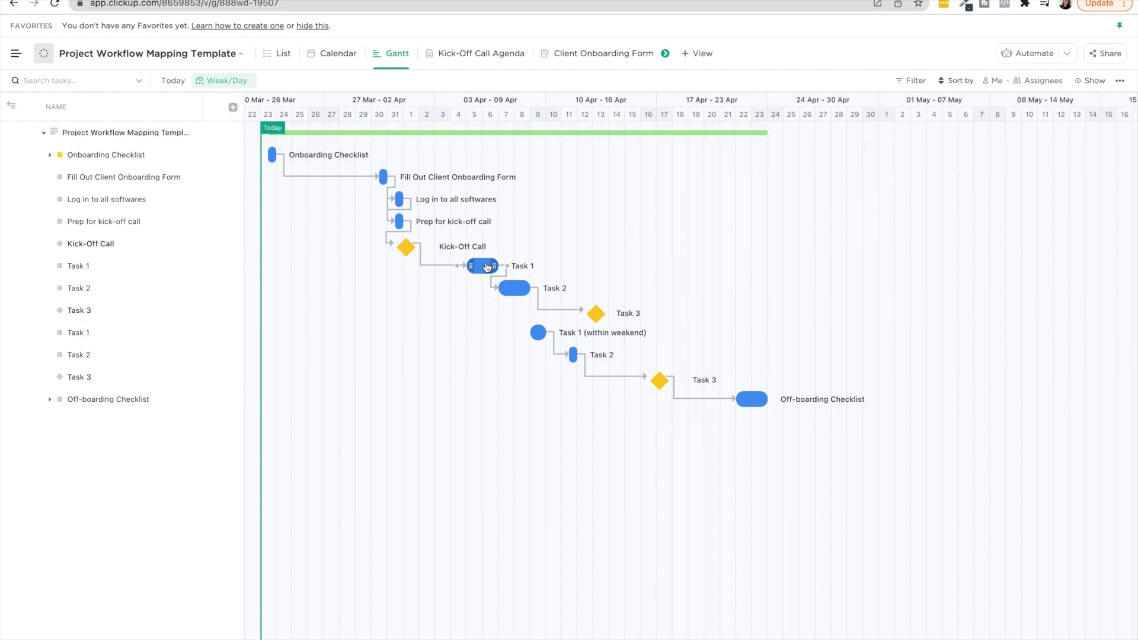
left_click_drag(488, 267, 464, 266)
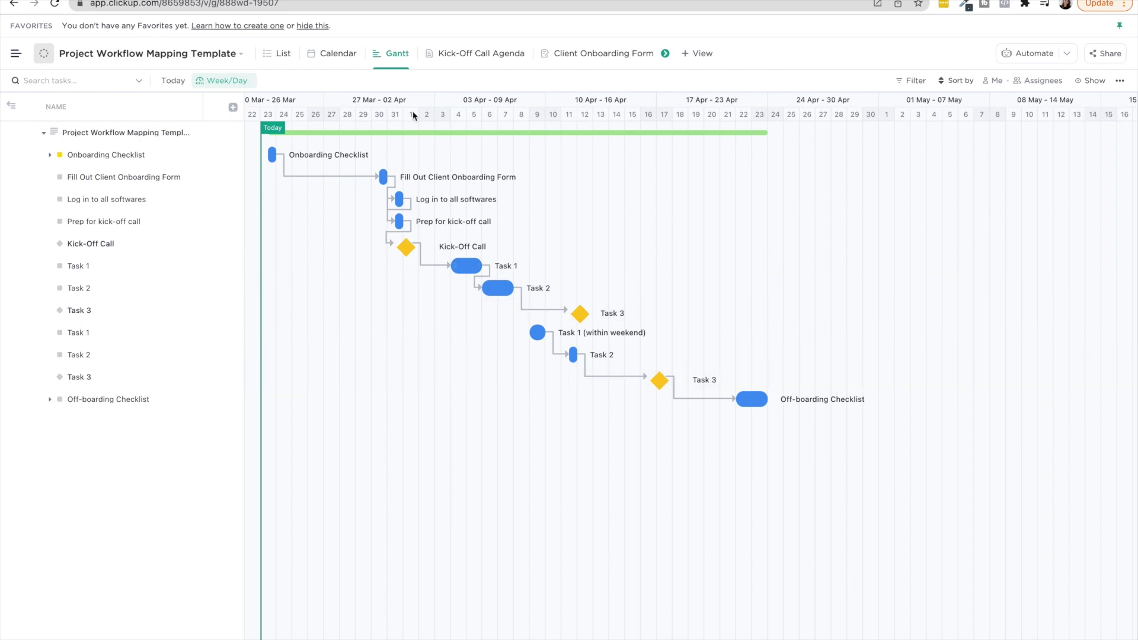
left_click(278, 53)
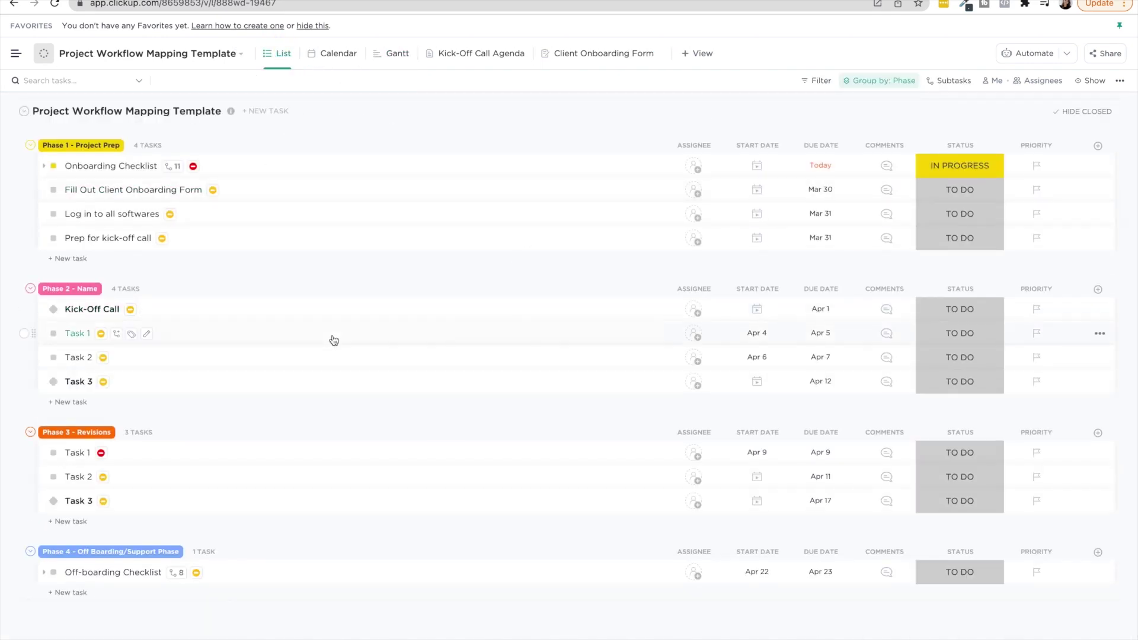
Open the Onboarding Checklist status choices and close them without changing the status
left_click(965, 169)
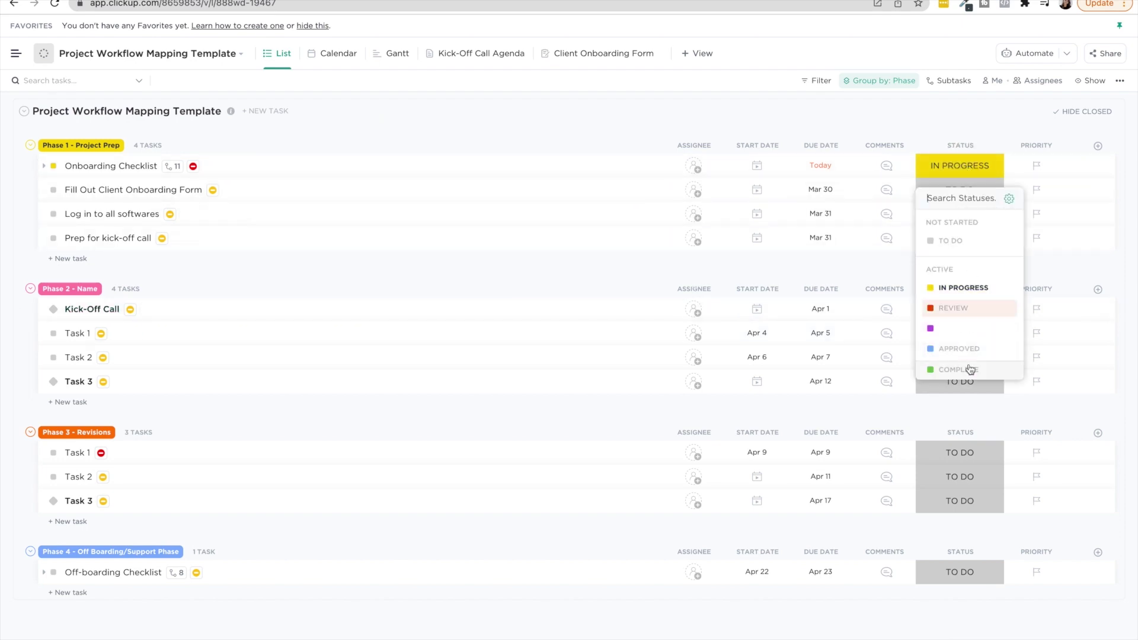
left_click(556, 126)
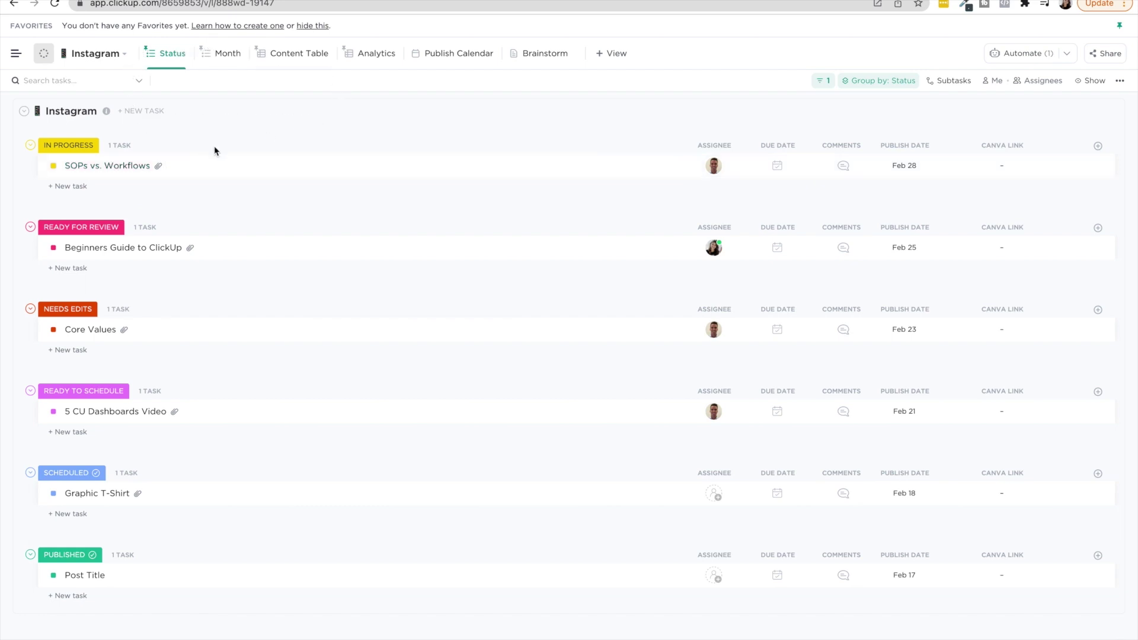
left_click(878, 81)
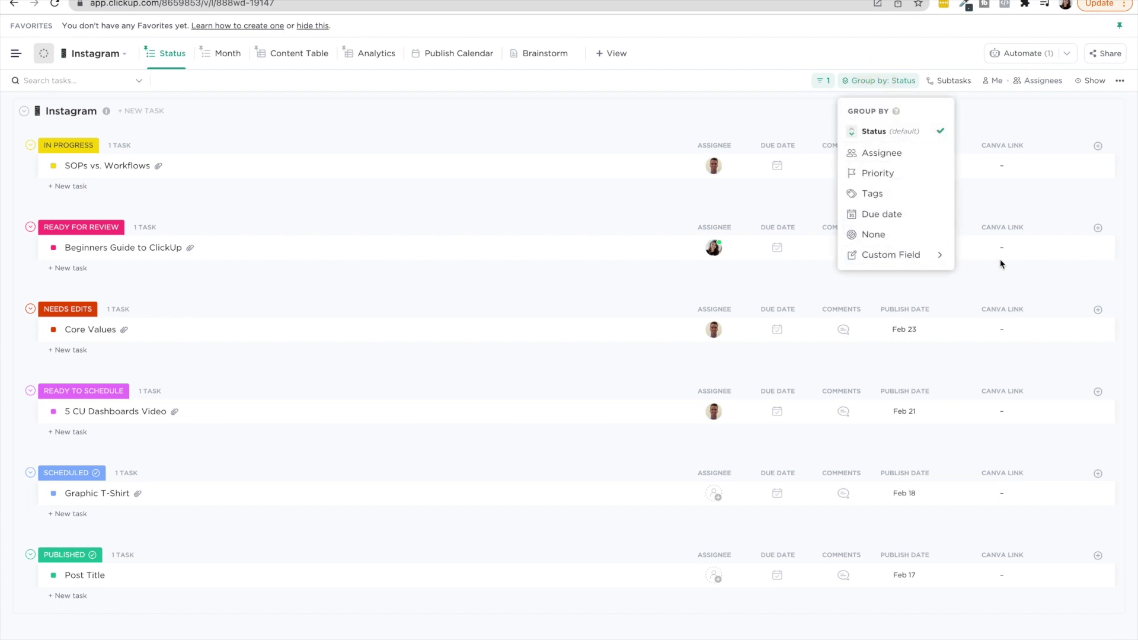
left_click(708, 122)
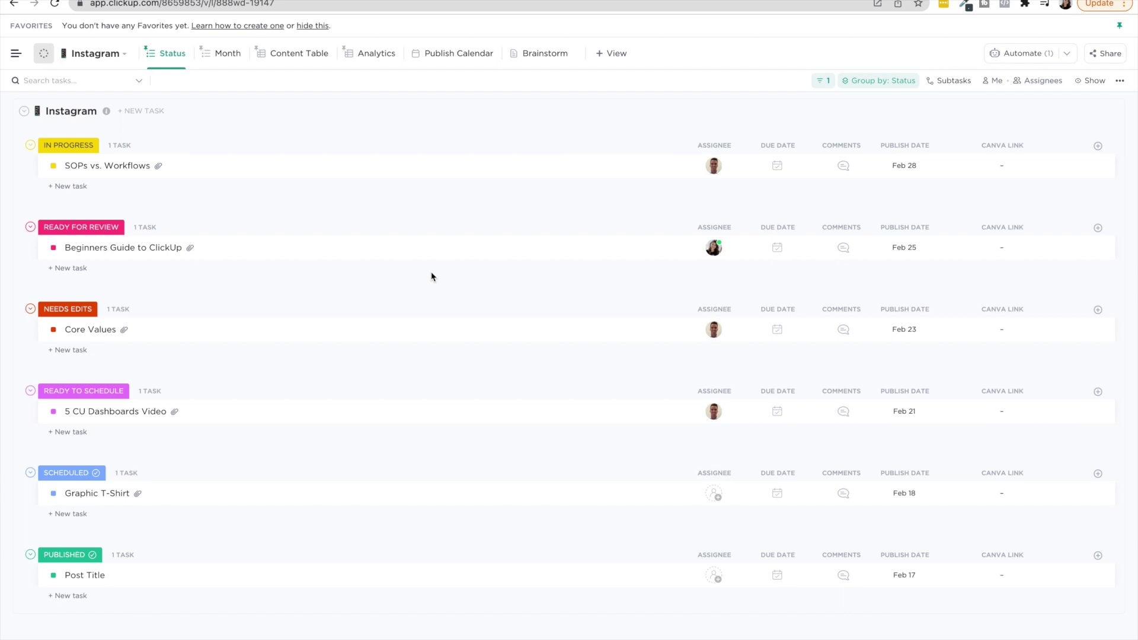
left_click(54, 166)
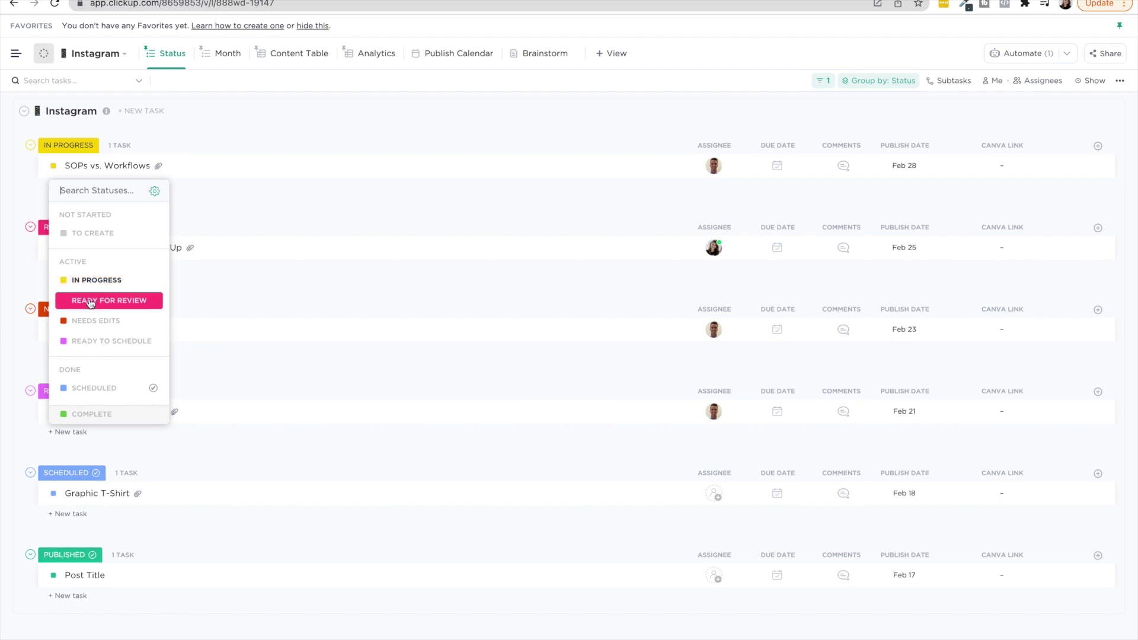
scroll(109, 352, "down", 1)
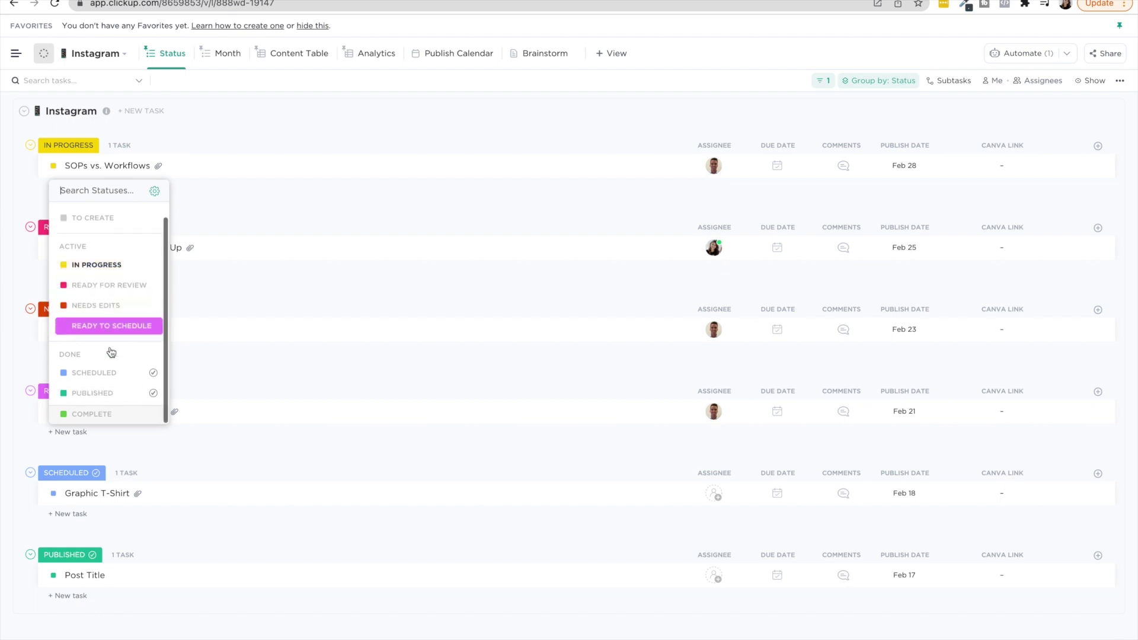
left_click(319, 126)
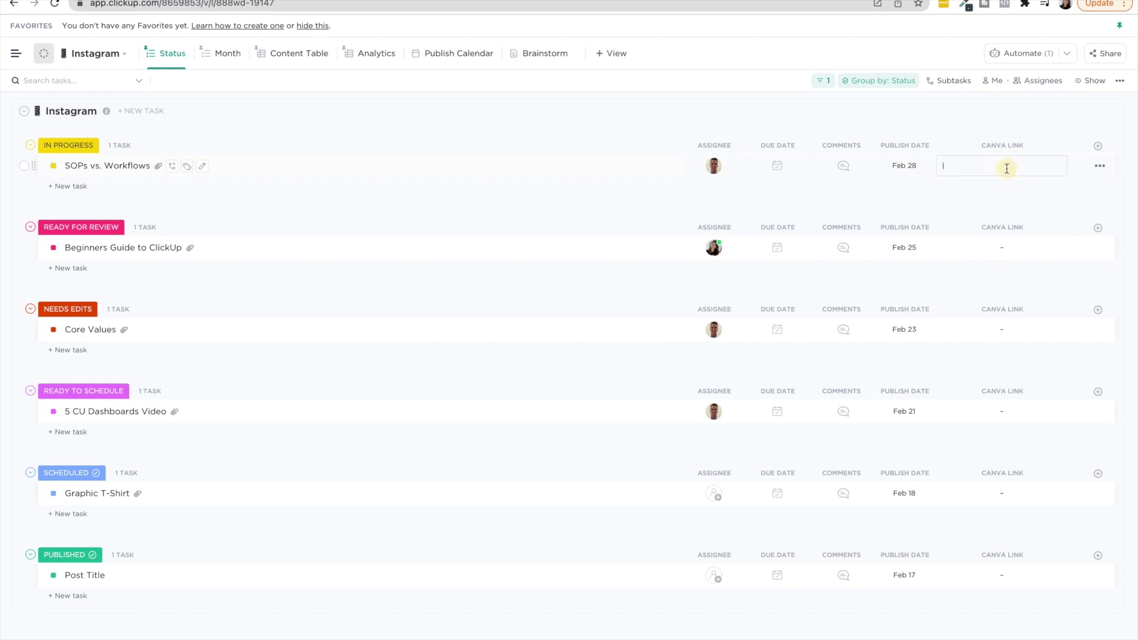
Leave Canva Link empty and group the Instagram posts by month, January through May
left_click(998, 122)
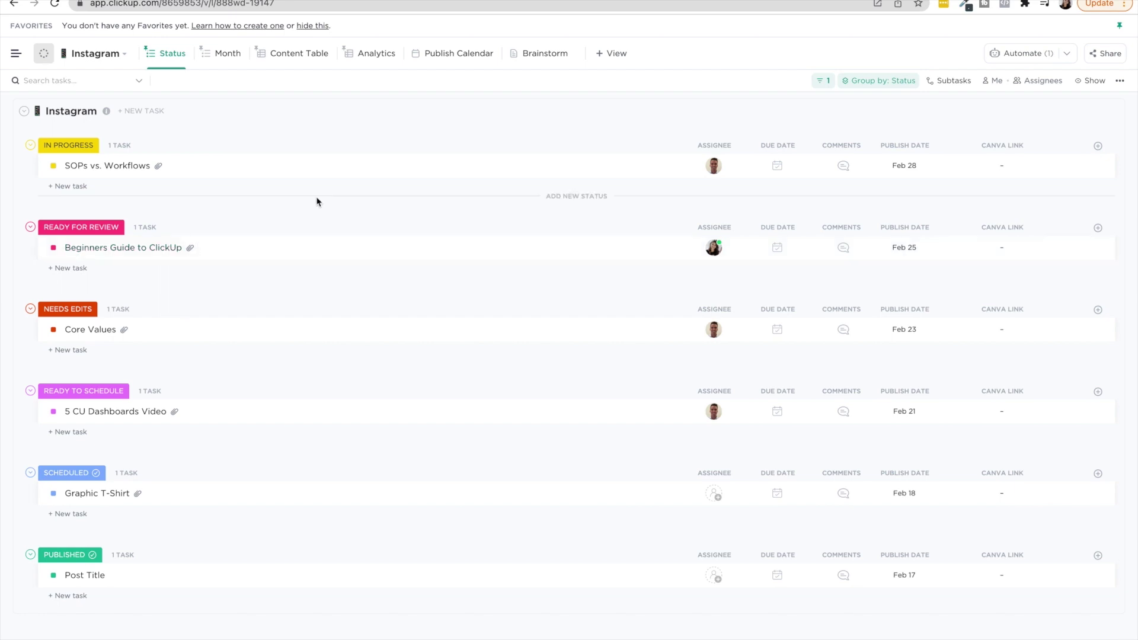
left_click(221, 61)
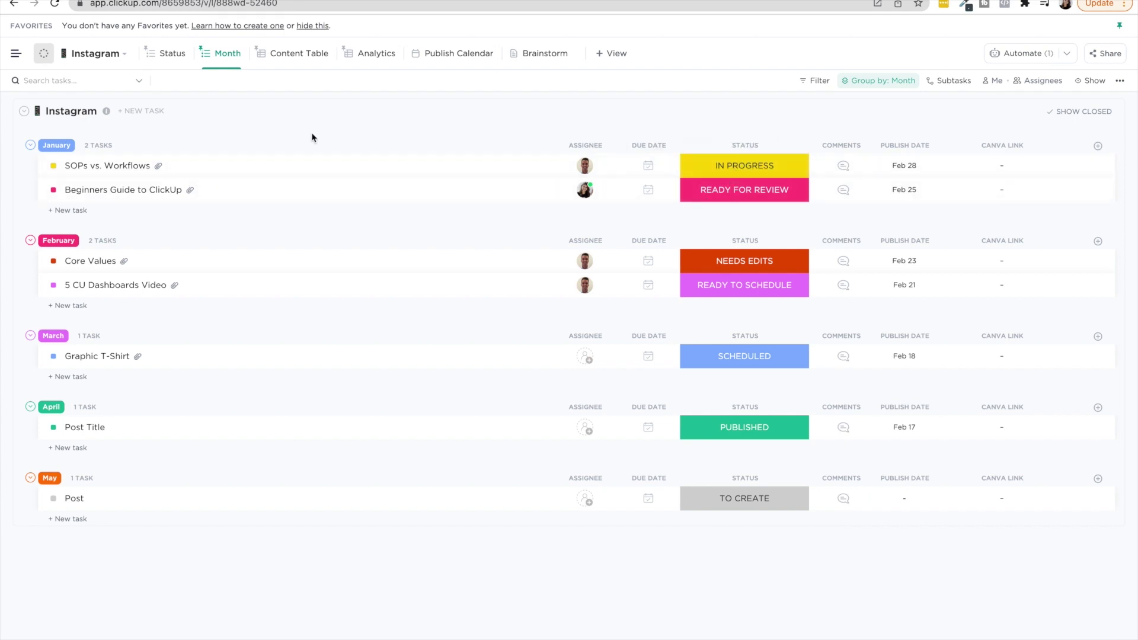
Read the 5 CU Dashboards Video caption in the Content Table, then view the Publish Calendar
left_click(299, 54)
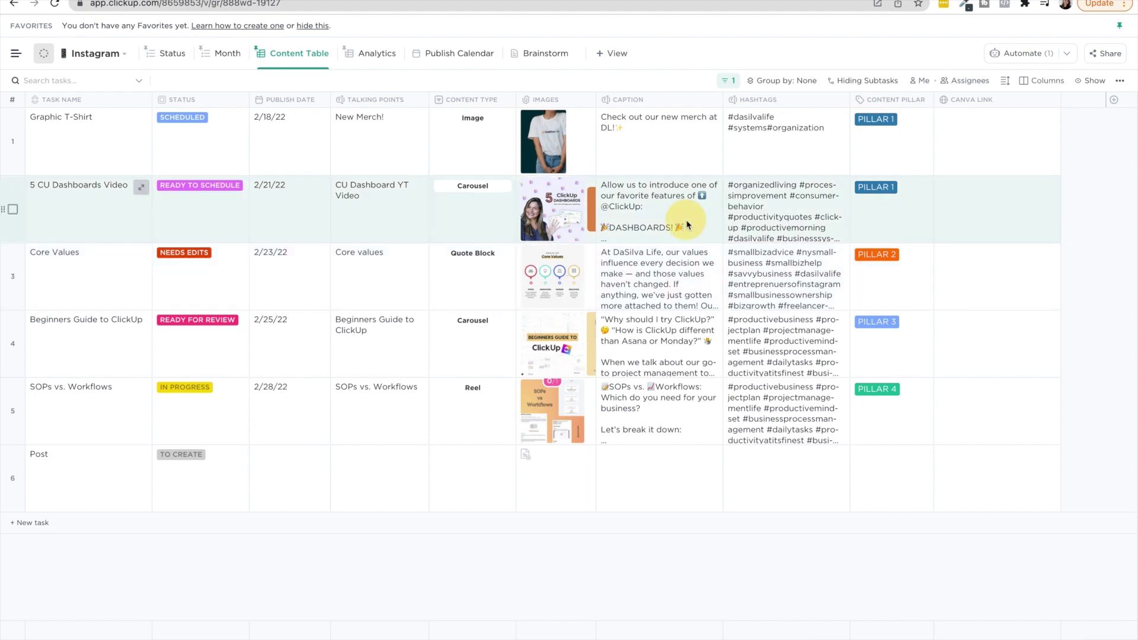
left_click(684, 220)
scroll(724, 272, "up", 5)
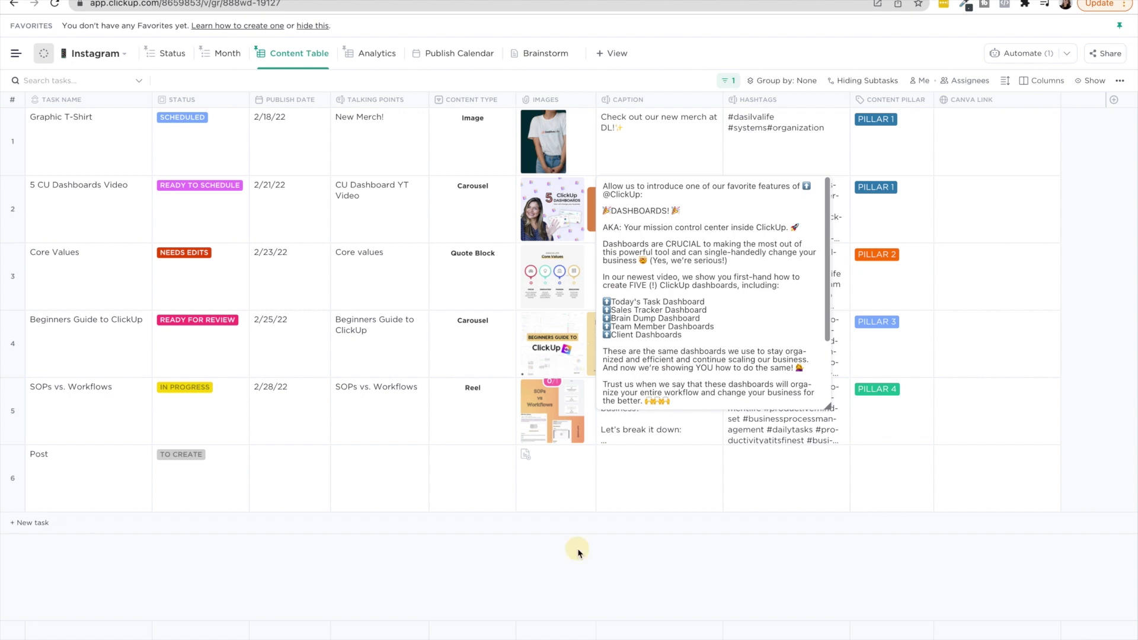
left_click(579, 549)
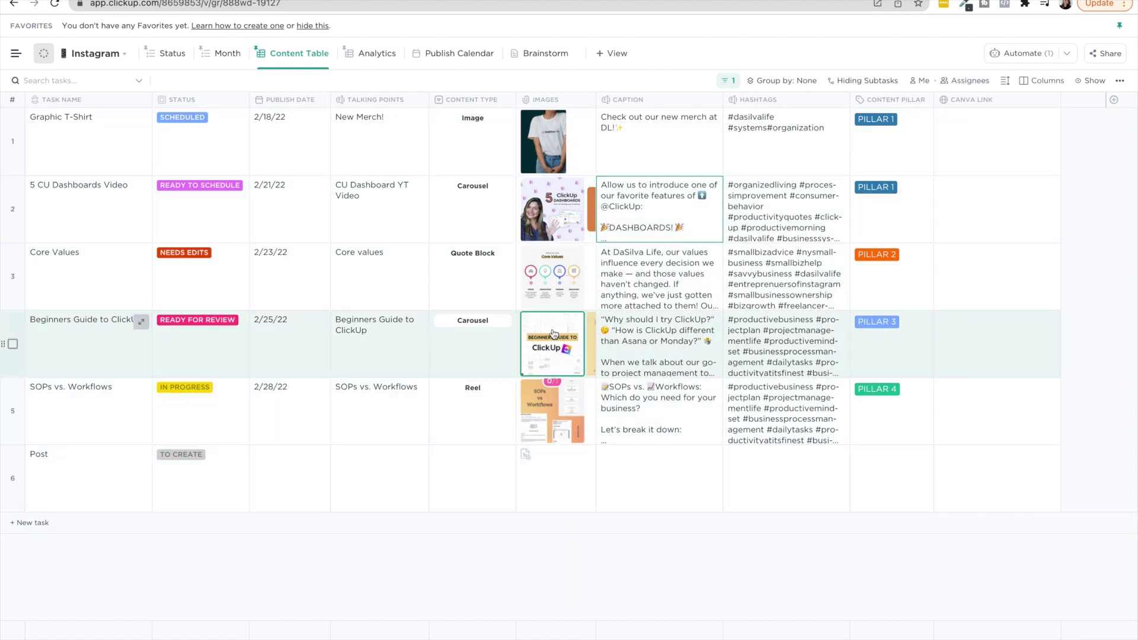
left_click(474, 55)
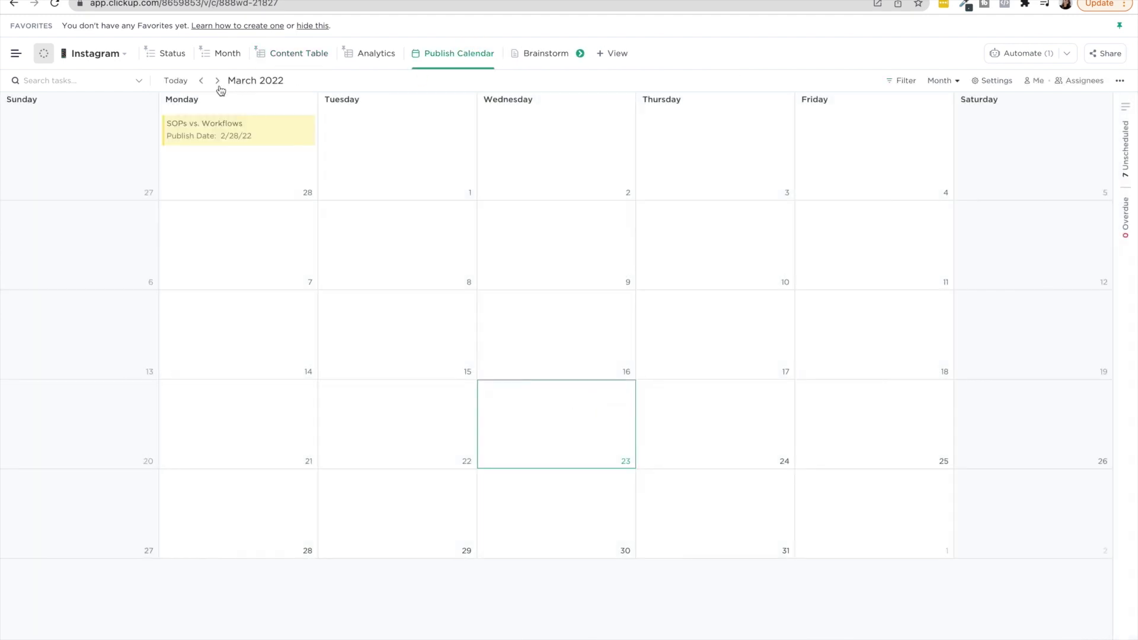
Check February 2022's scheduled posts, then go back to the Status view
left_click(202, 80)
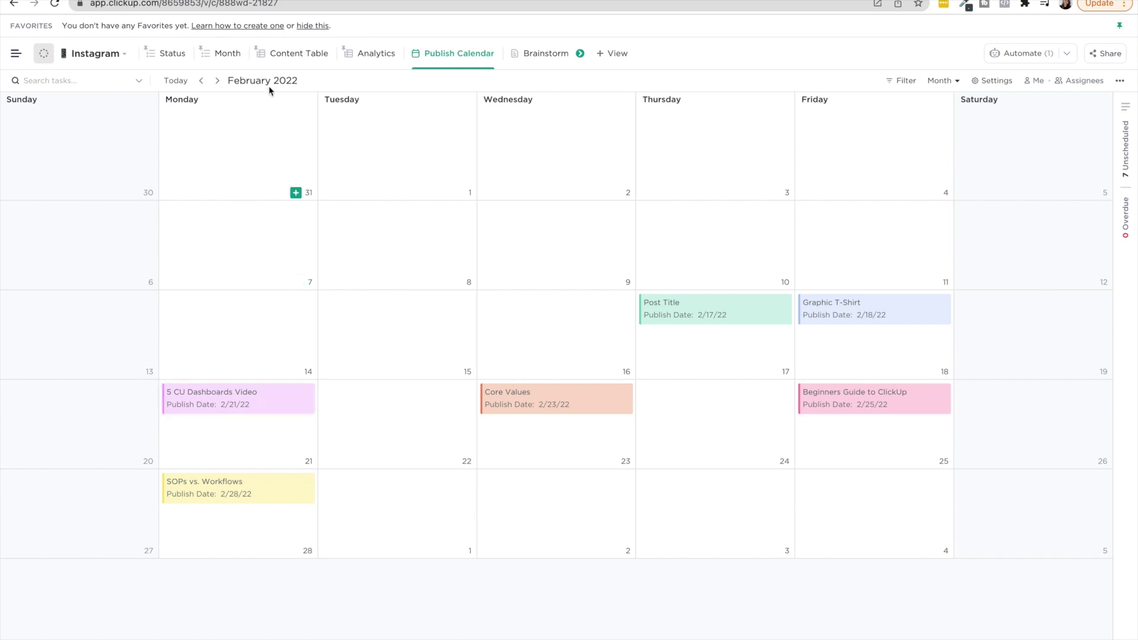
left_click(173, 54)
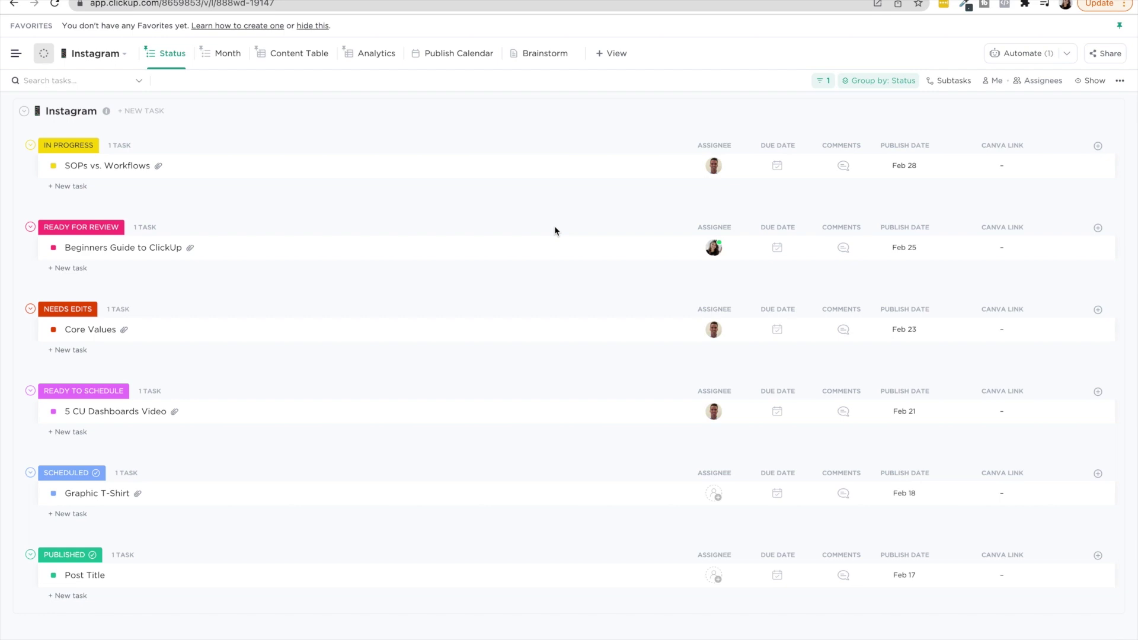
left_click(716, 168)
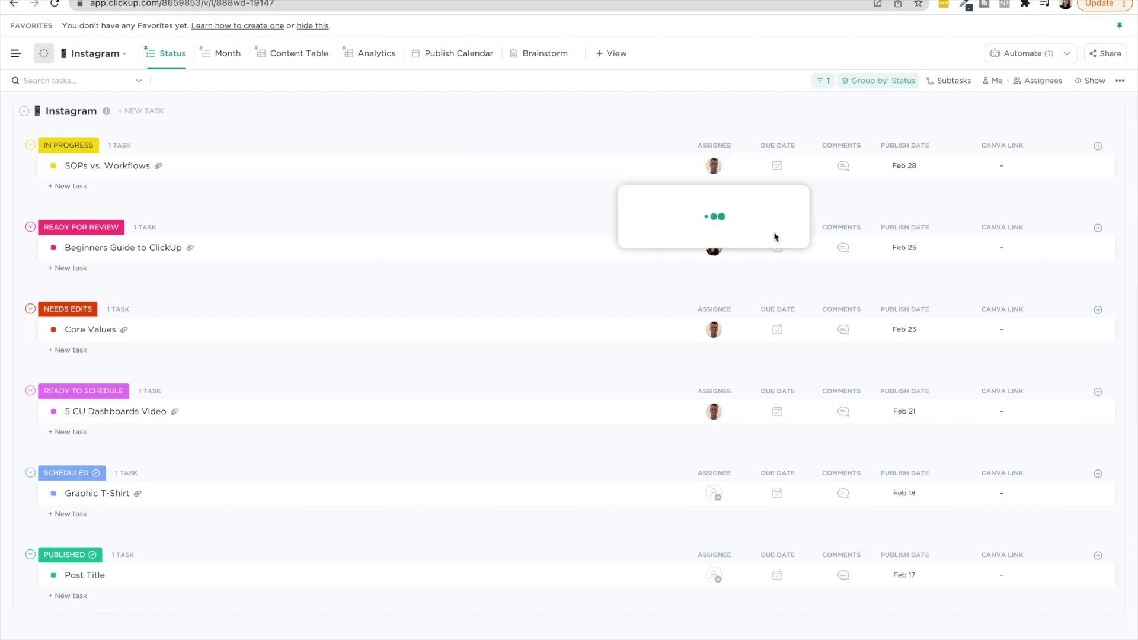
left_click(772, 121)
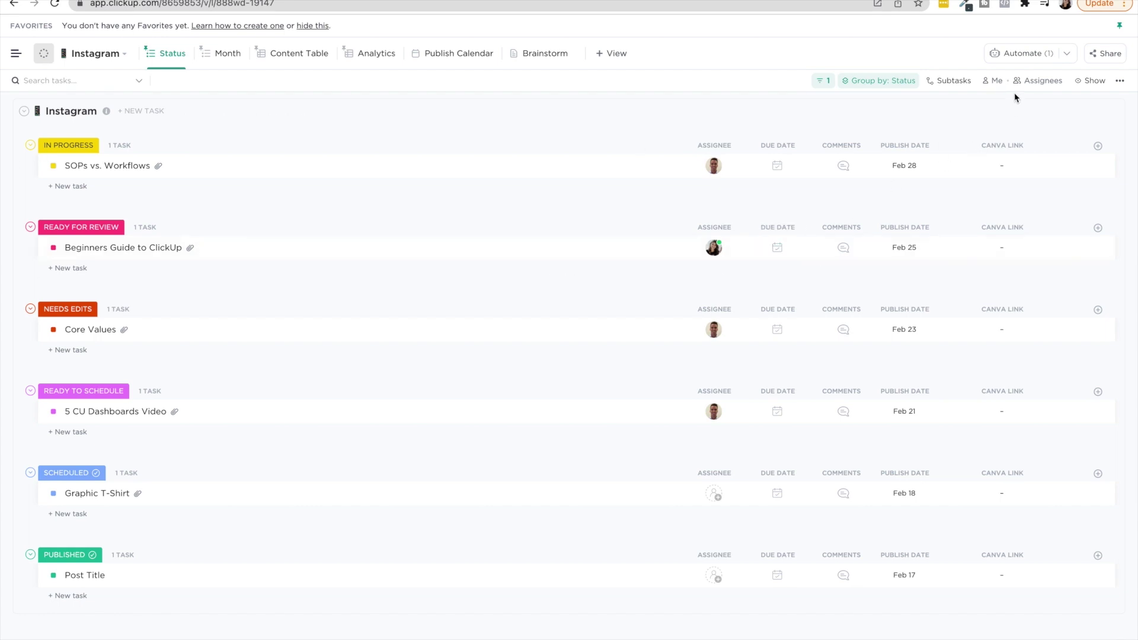
Edit the Active Automation that reassigns the task and sets today's due date on Ready for Review
left_click(1024, 55)
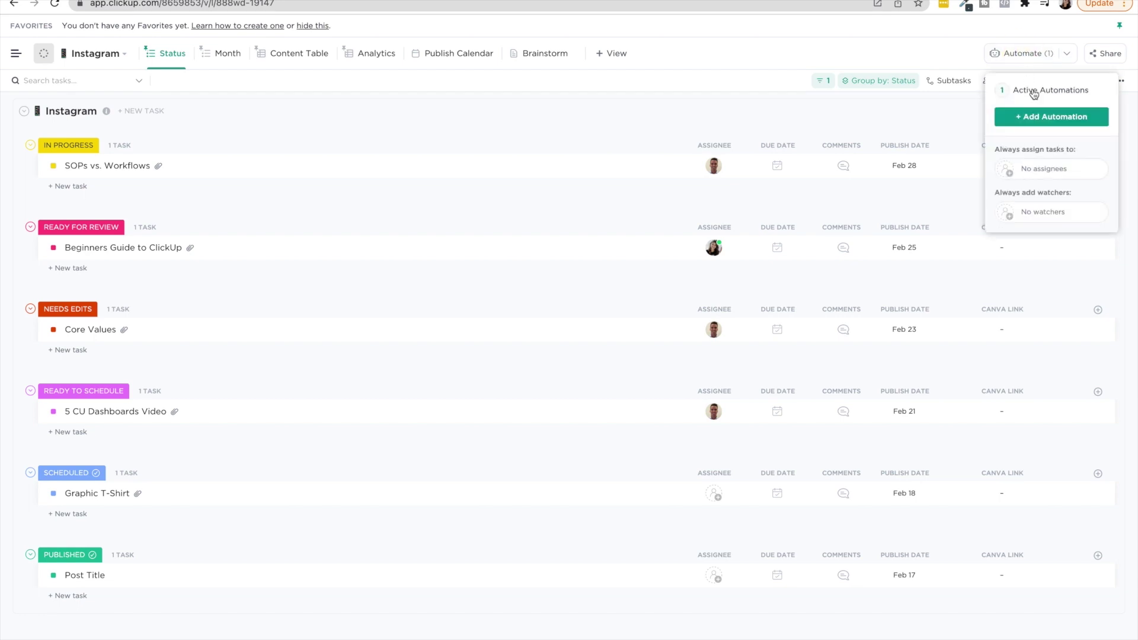
left_click(1031, 92)
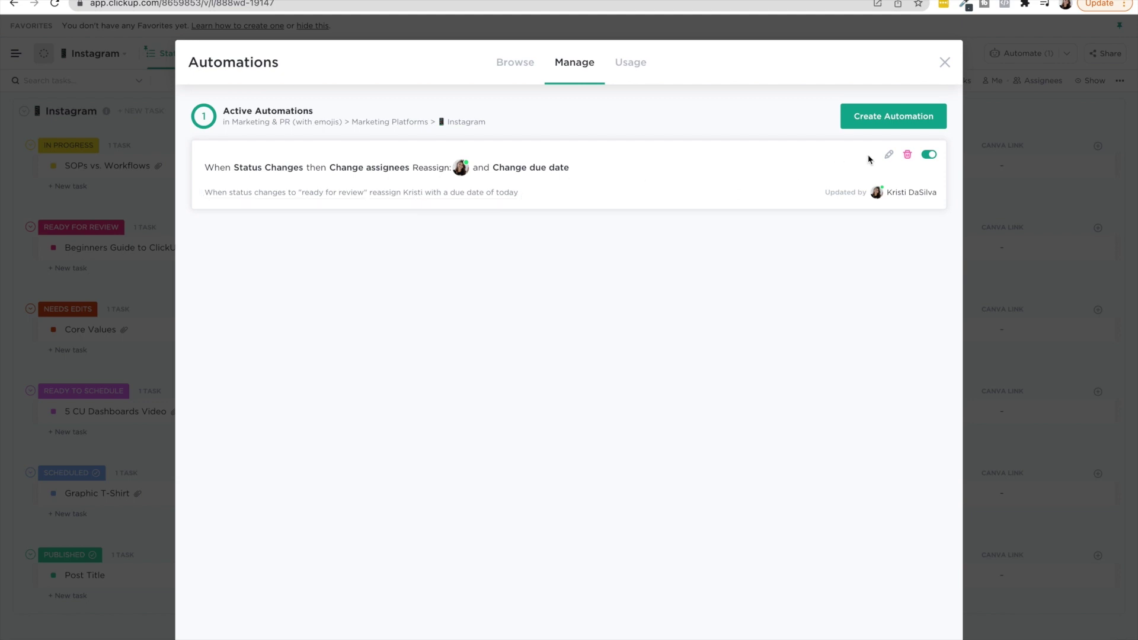
left_click(890, 157)
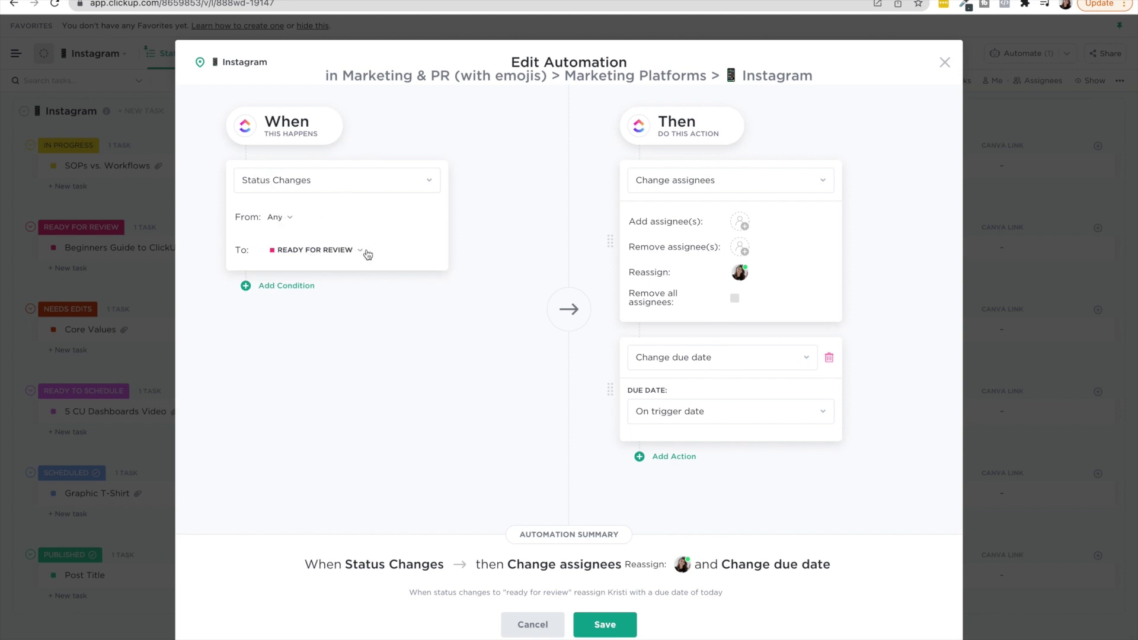
mouse_move(738, 269)
Close the Edit Automation dialog without saving any changes
left_click(945, 63)
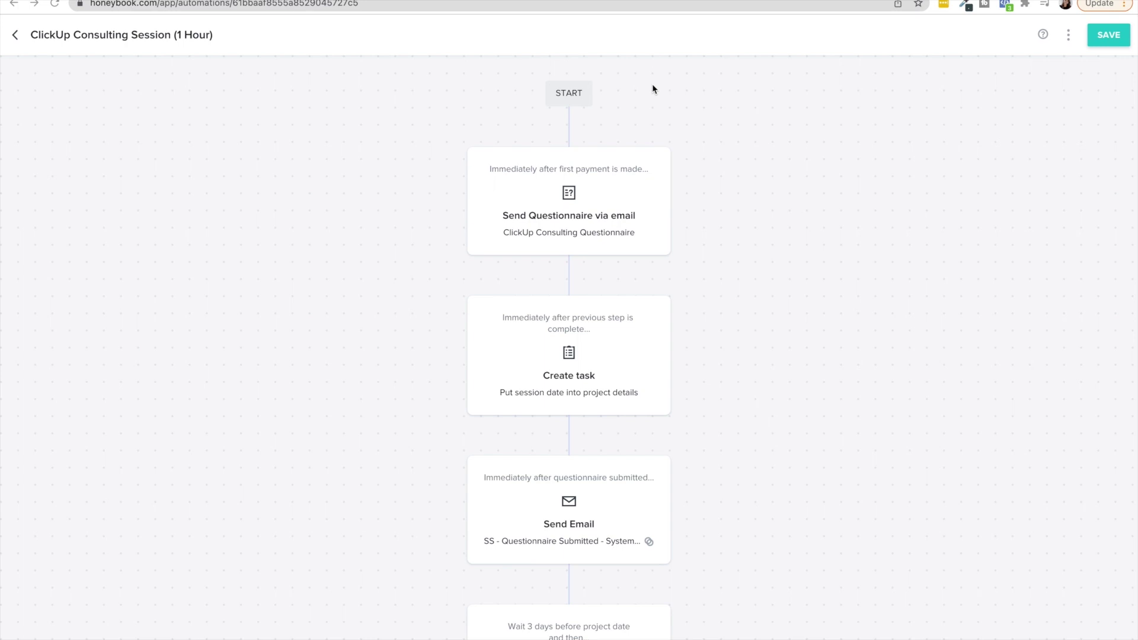
left_click(763, 91)
Open the Send Questionnaire via email step and review its ClickUp Consulting Questionnaire email settings
mouse_move(572, 173)
mouse_move(513, 168)
left_click(606, 167)
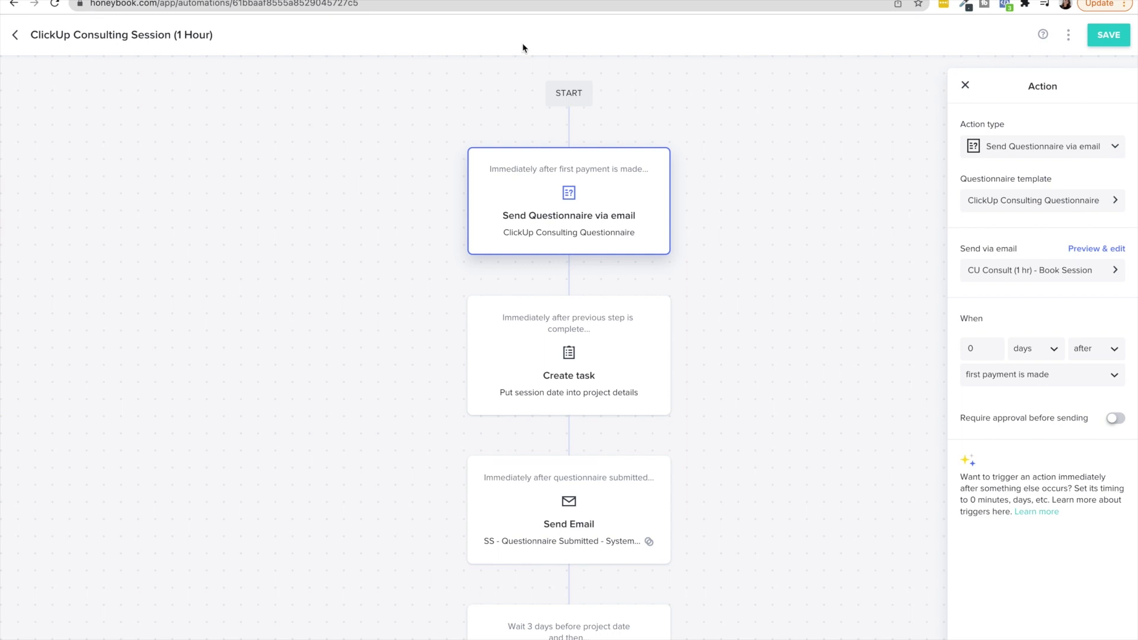
mouse_move(659, 232)
scroll(624, 254, "down", 5)
scroll(624, 253, "down", 4)
scroll(623, 253, "up", 9)
scroll(791, 241, "down", 3)
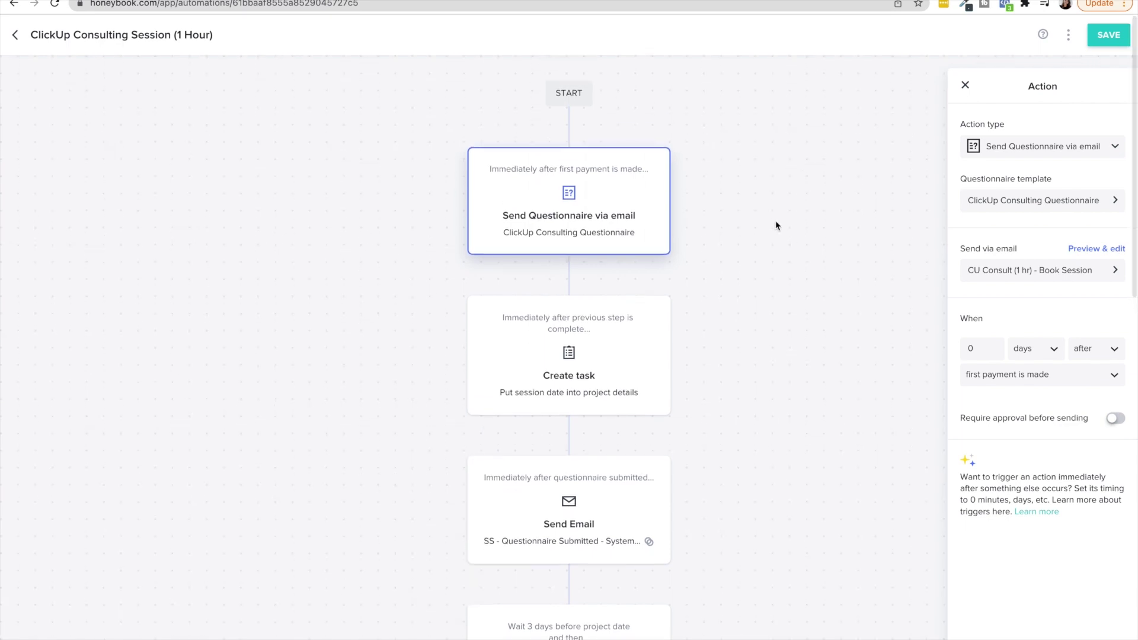
mouse_move(592, 228)
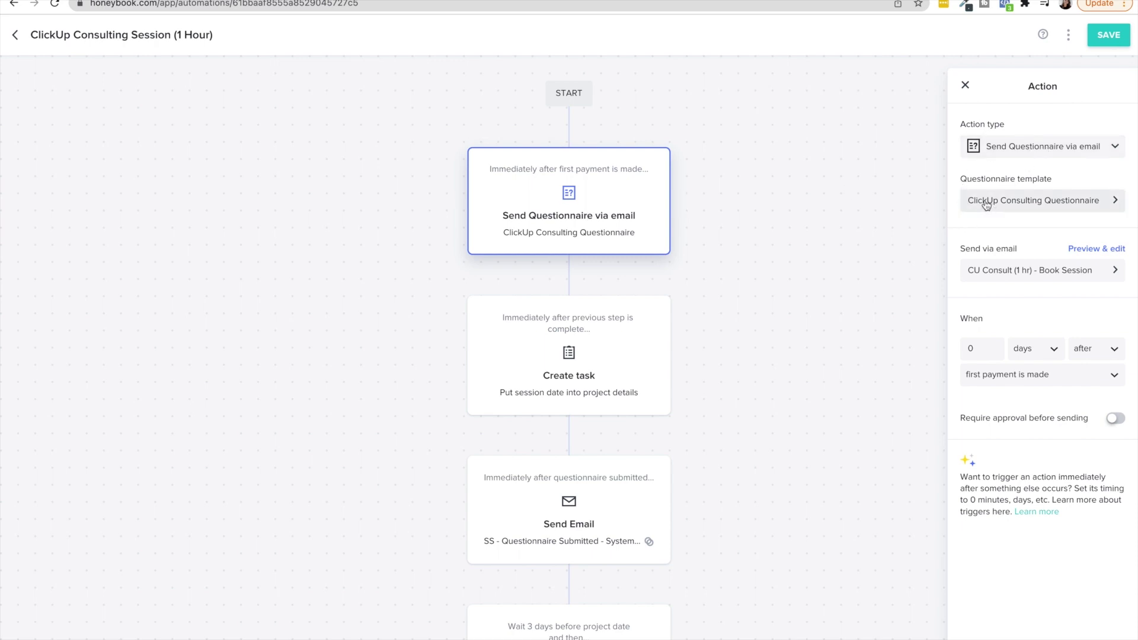
Preview the step's email and open its Here scheduling link in a new tab to check it
left_click(1090, 255)
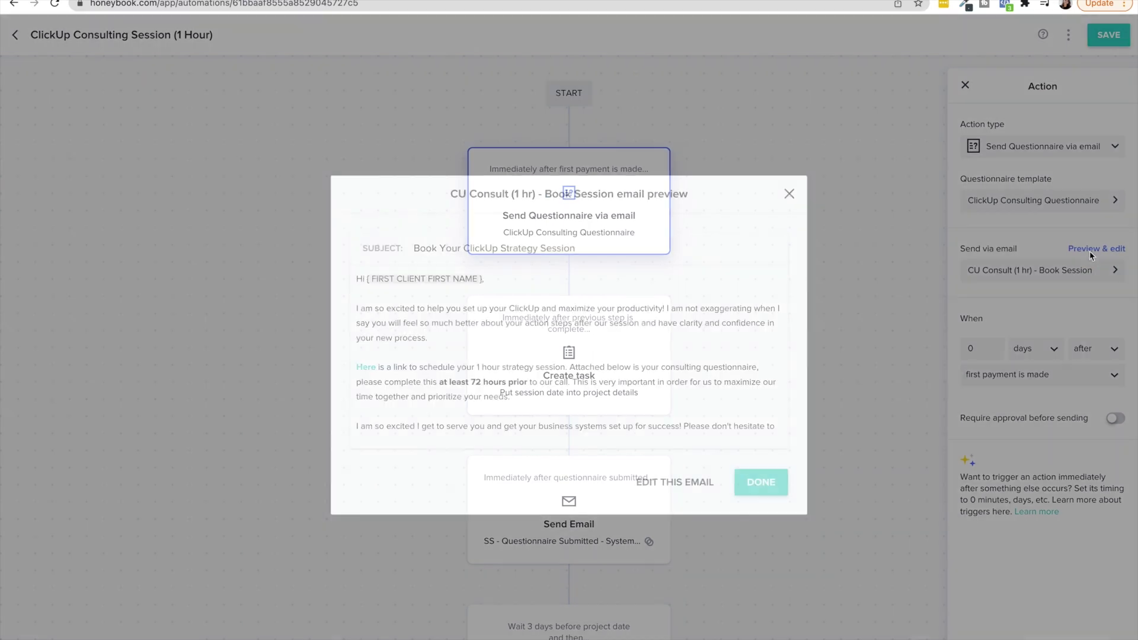
scroll(557, 415, "down", 2)
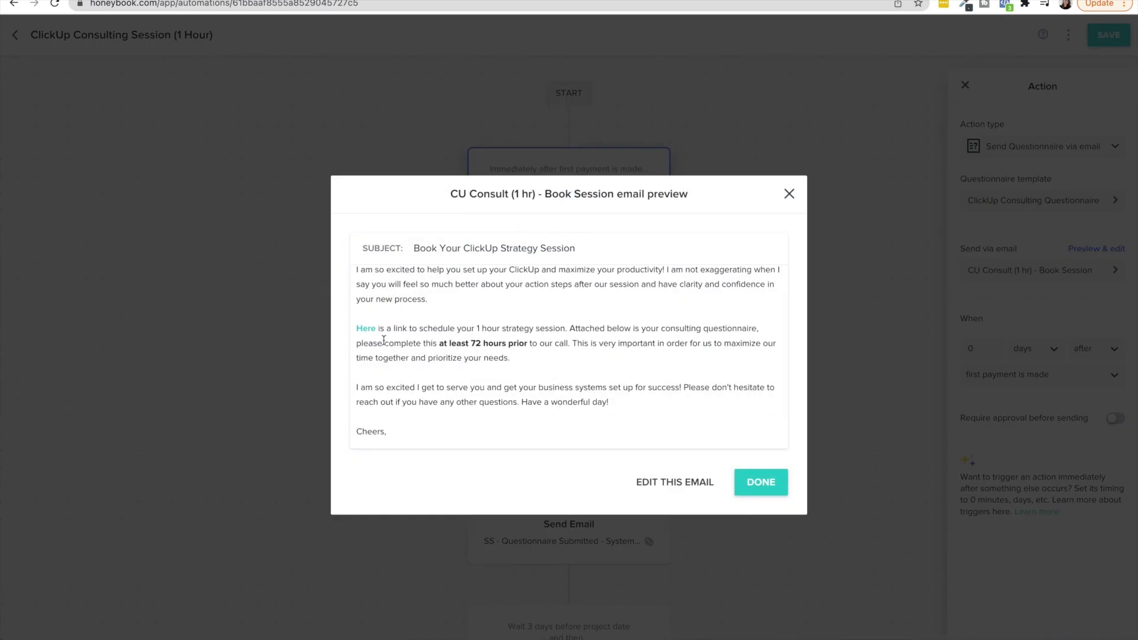
right_click(373, 336)
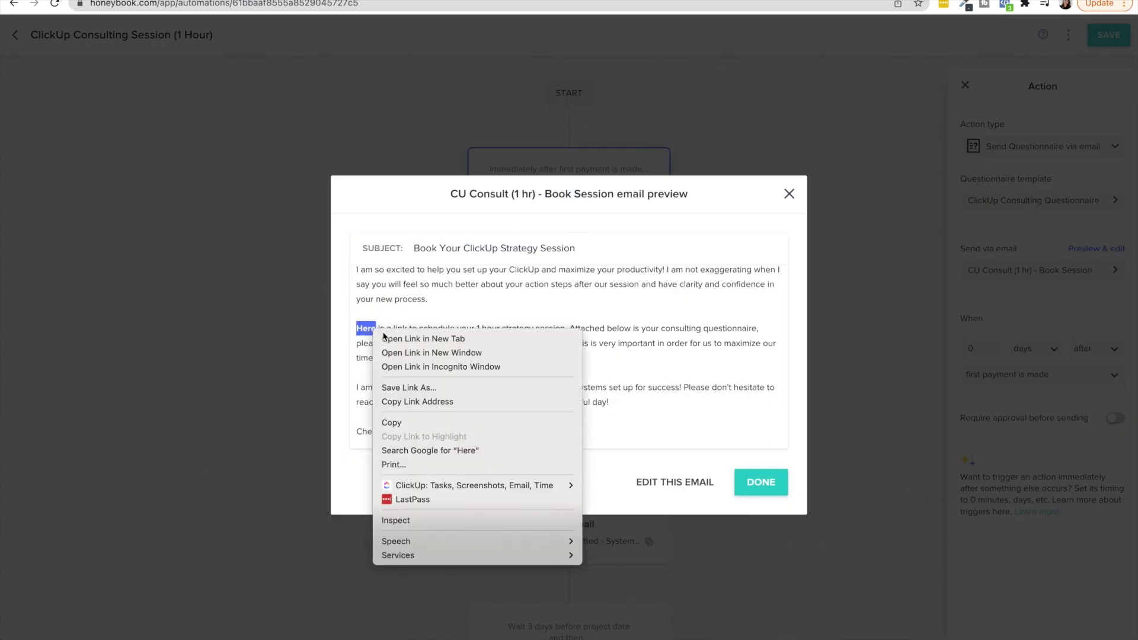
left_click(389, 333)
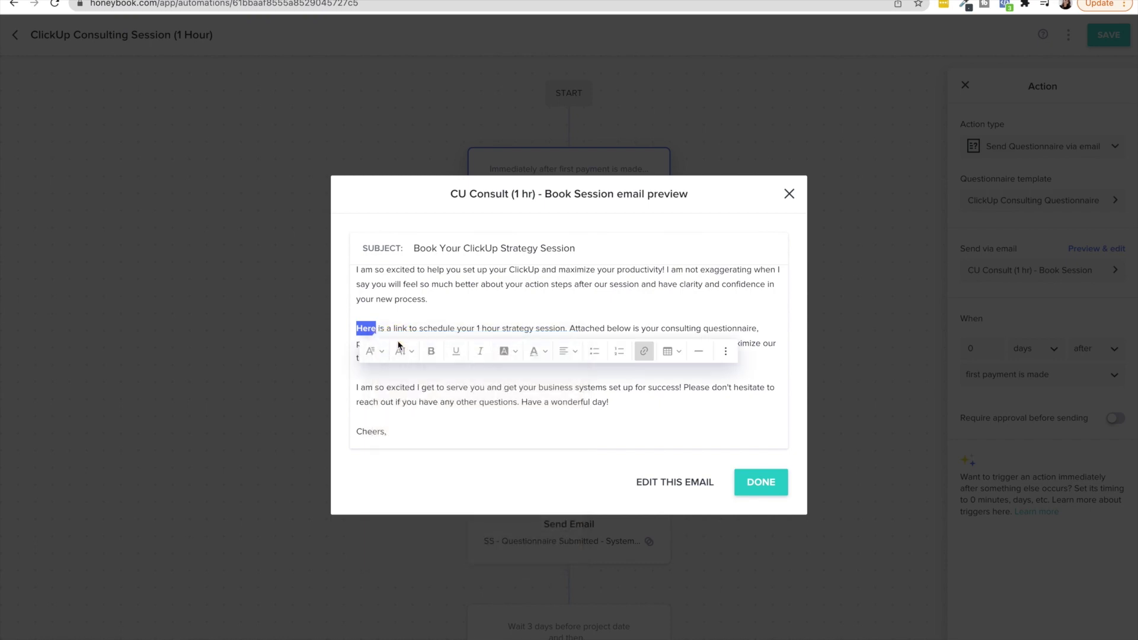
left_click(254, 1)
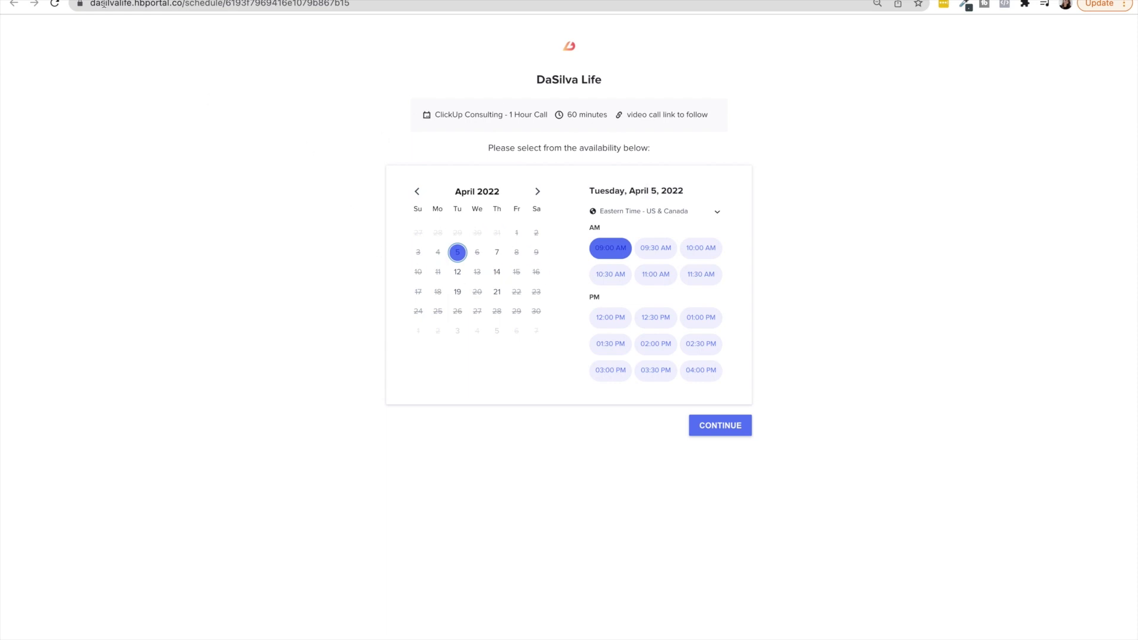
key("ctrl+w")
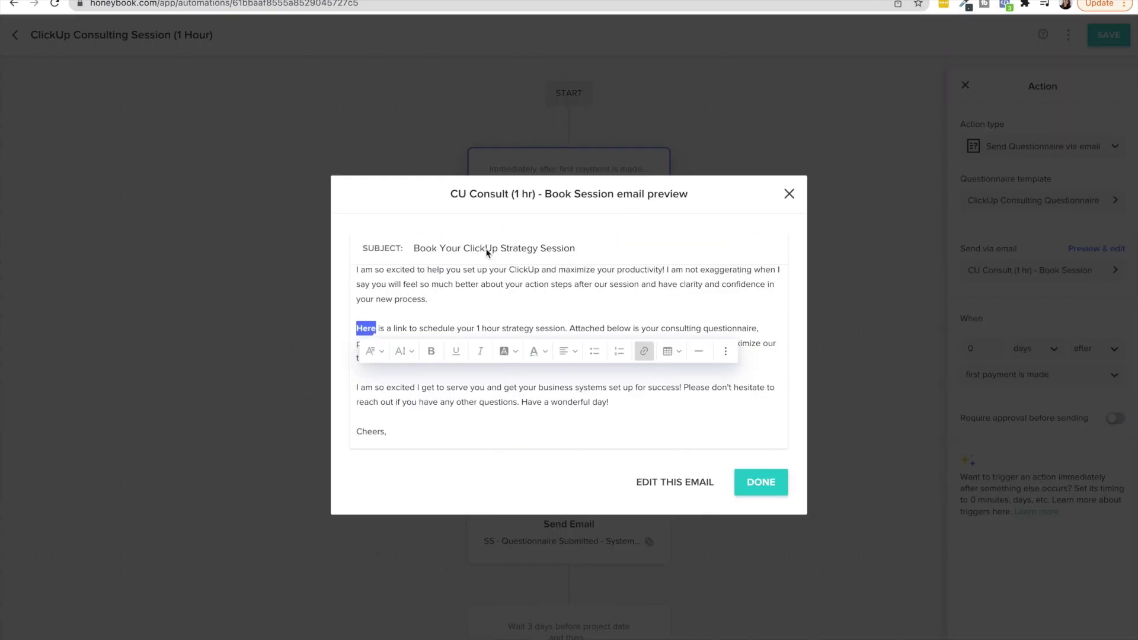
Close the email preview and the step's action settings
left_click(448, 292)
scroll(448, 291, "up", 1)
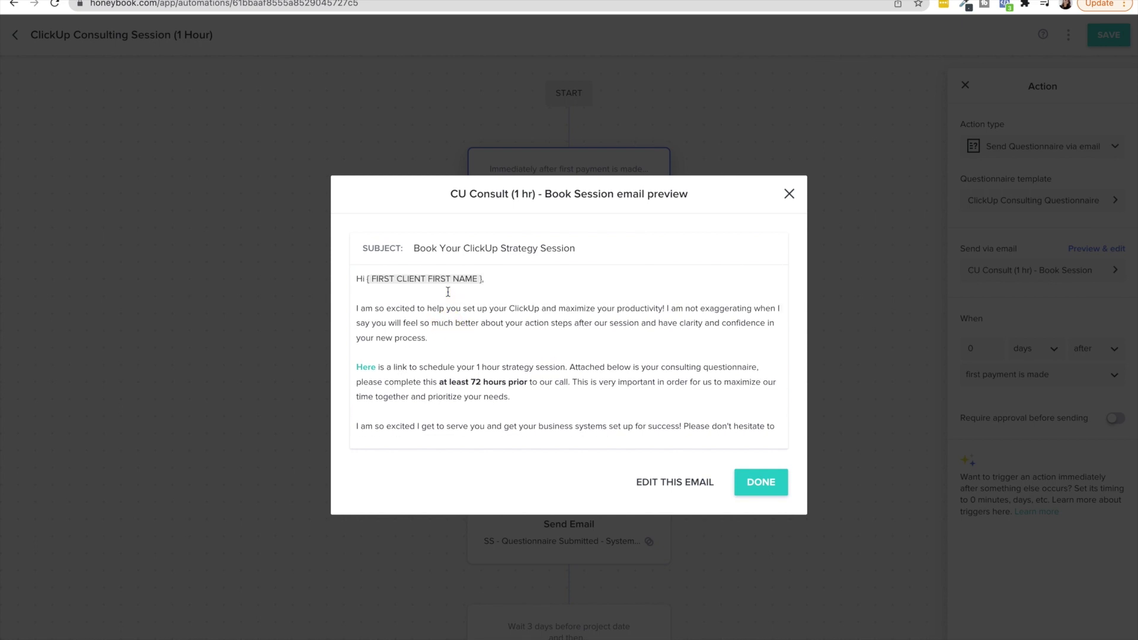
left_click(789, 194)
left_click(966, 86)
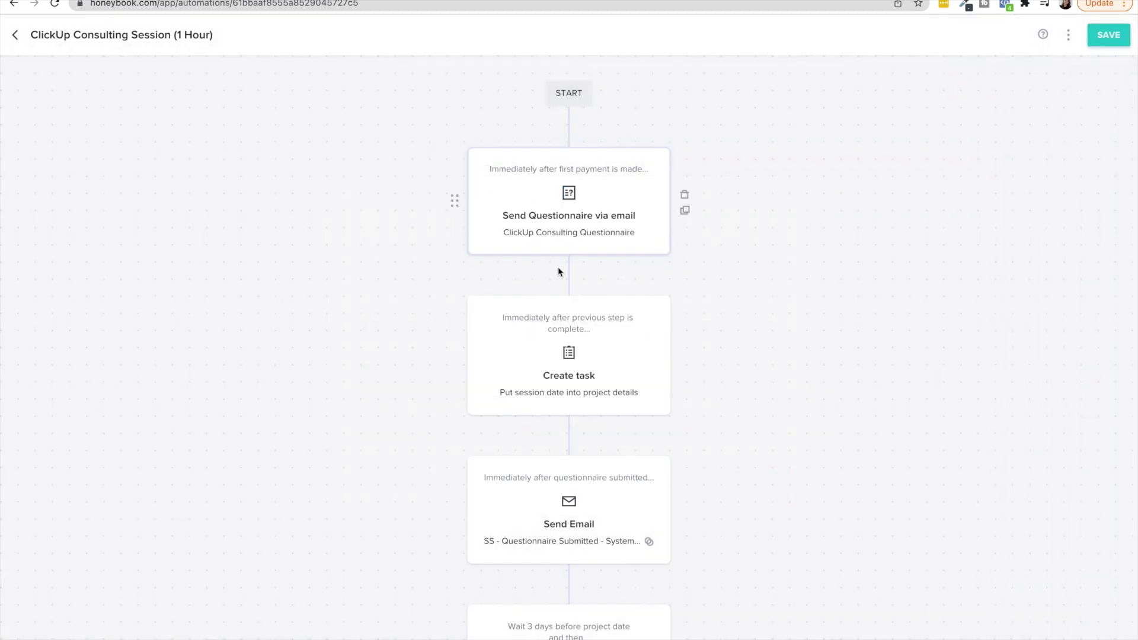
Review the session-date Create task step and the Questionnaire Submitted Send Email step
left_click(543, 373)
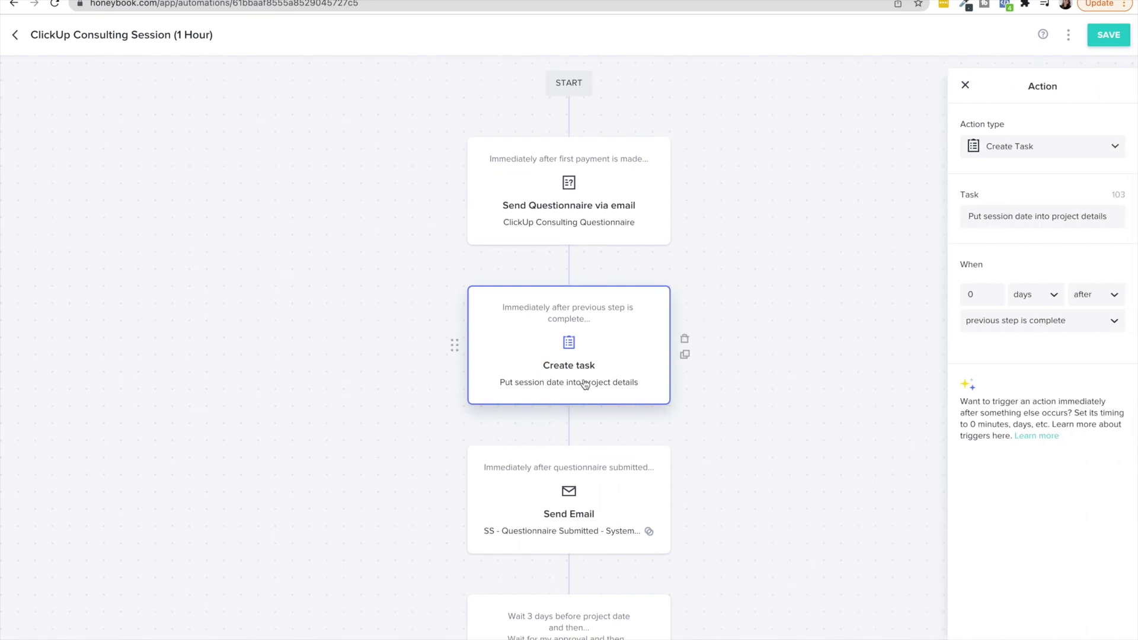
scroll(584, 384, "down", 3)
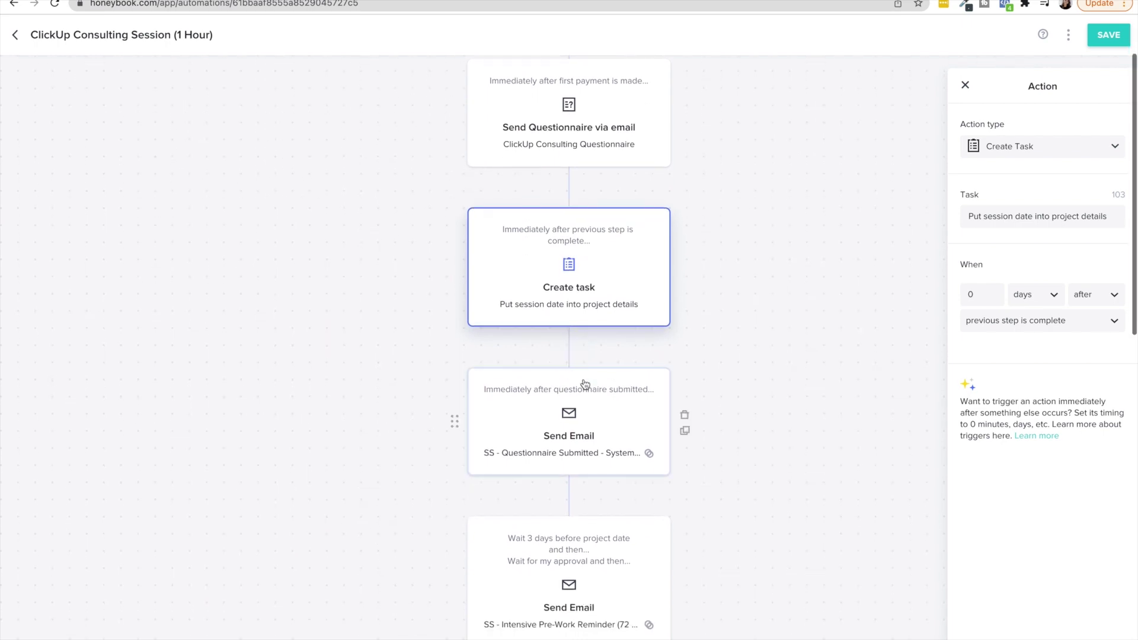
scroll(585, 384, "down", 3)
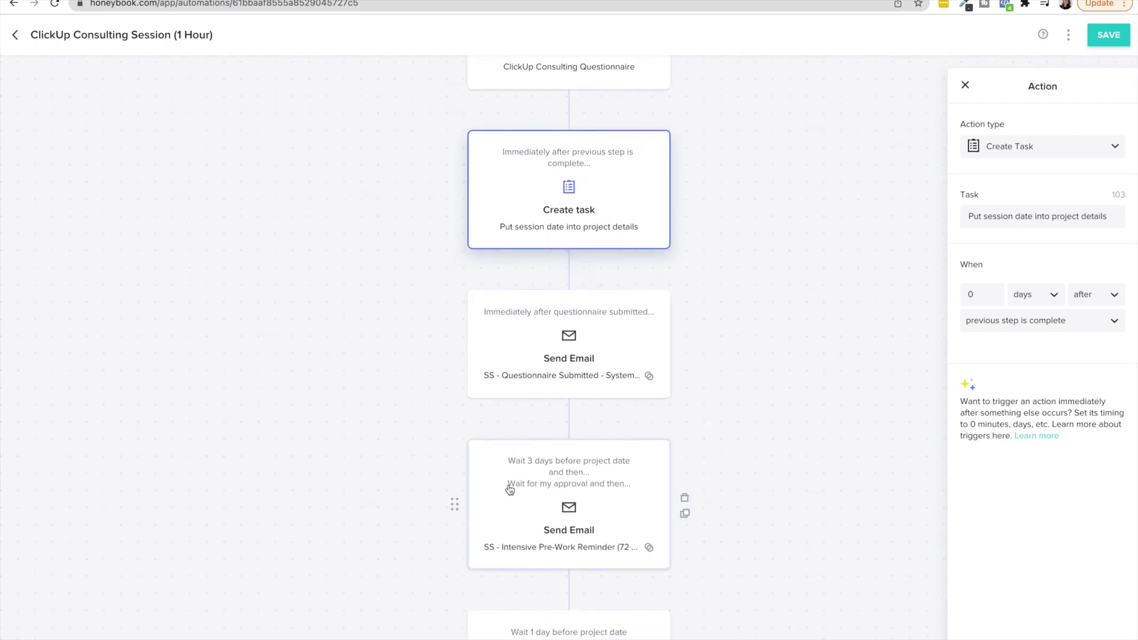
scroll(509, 488, "down", 2)
left_click(569, 265)
scroll(569, 264, "down", 4)
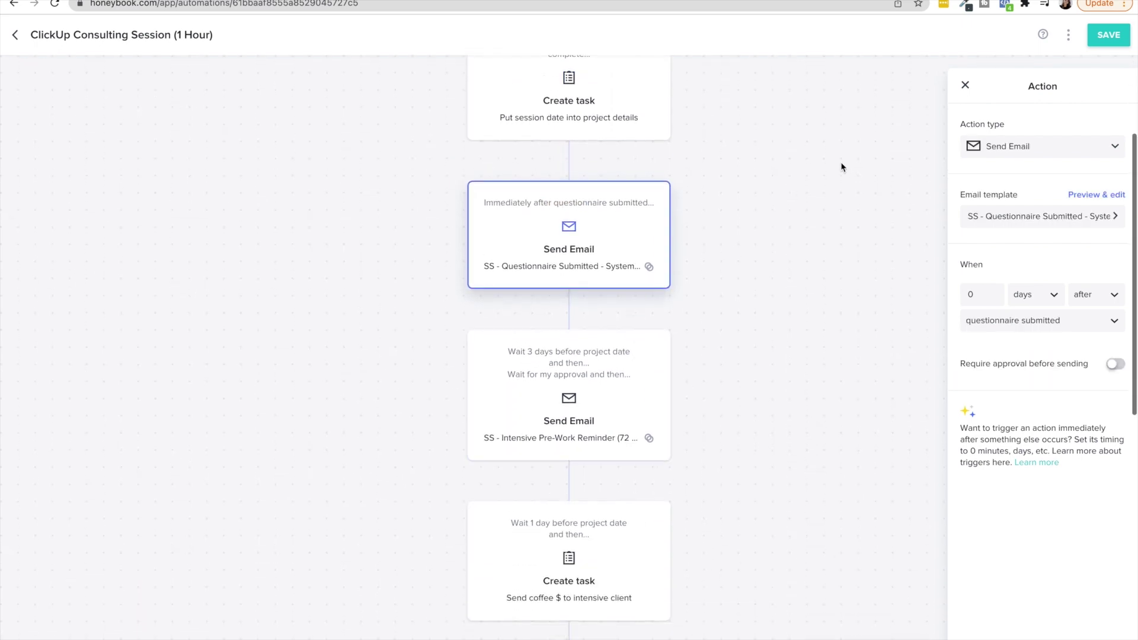
scroll(617, 299, "down", 4)
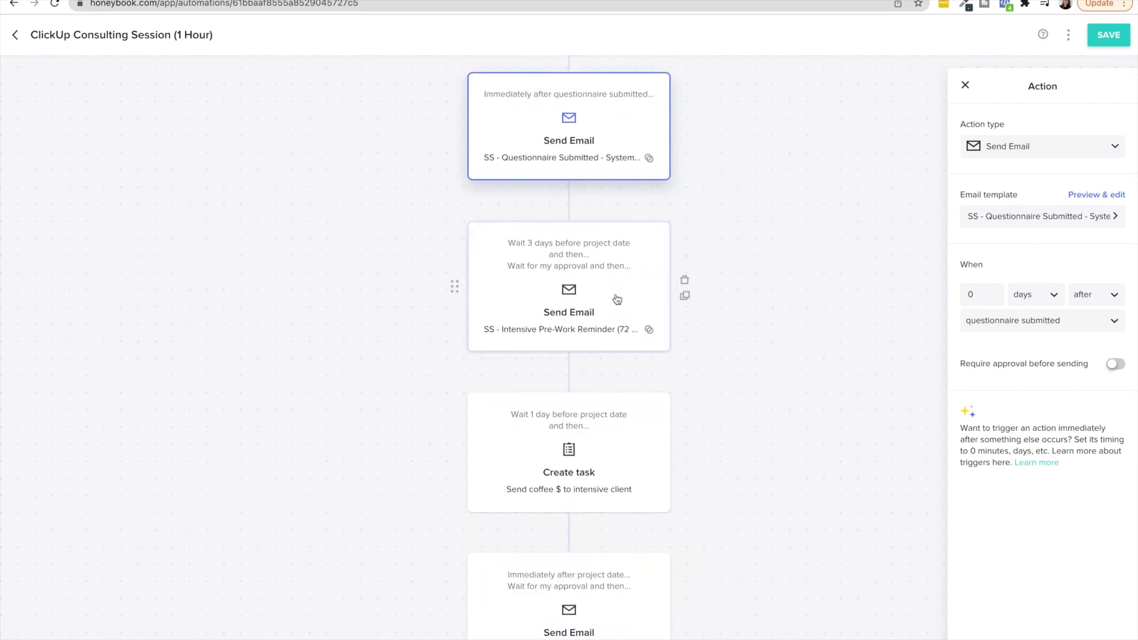
Open the SS - Intensive Pre-Work Reminder email step: 3 days before project date, approval required
left_click(553, 294)
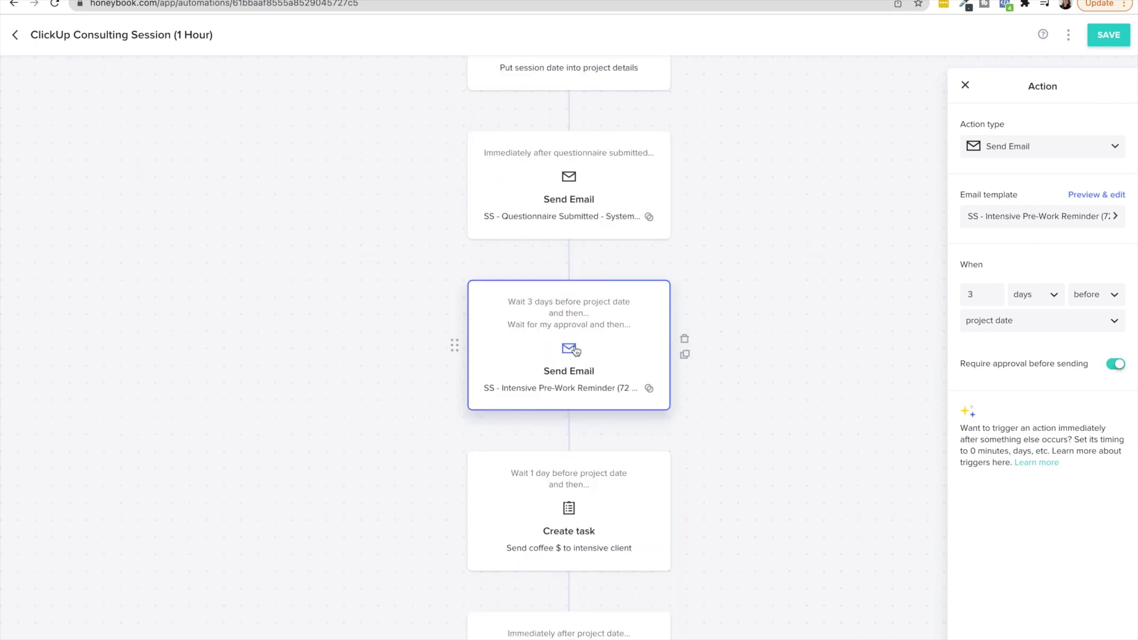
scroll(572, 350, "down", 1)
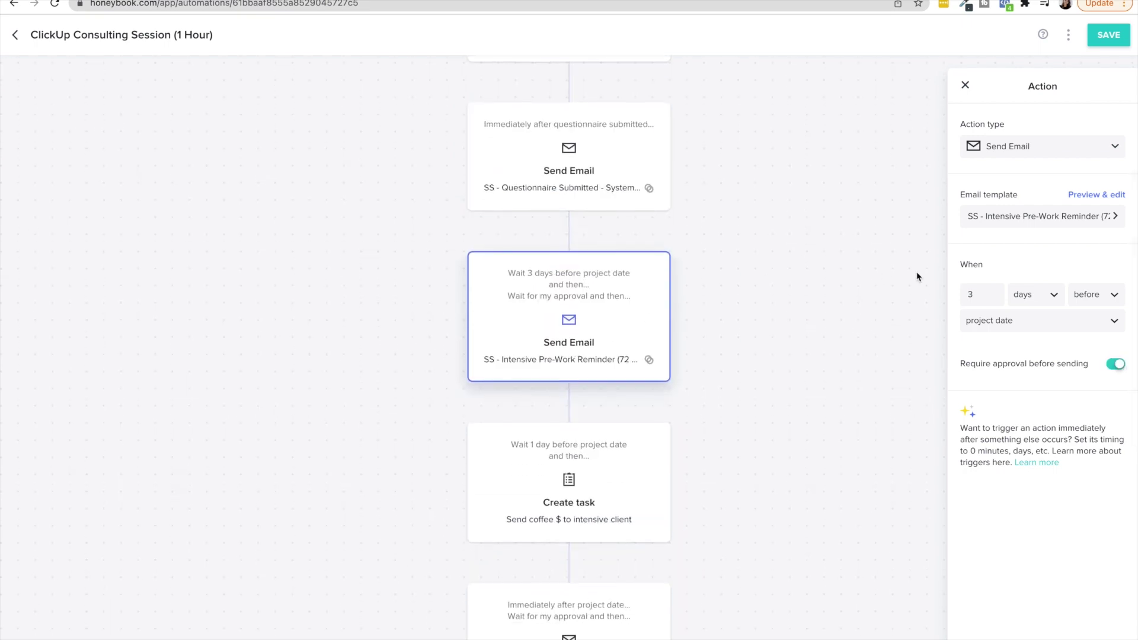
mouse_move(1007, 369)
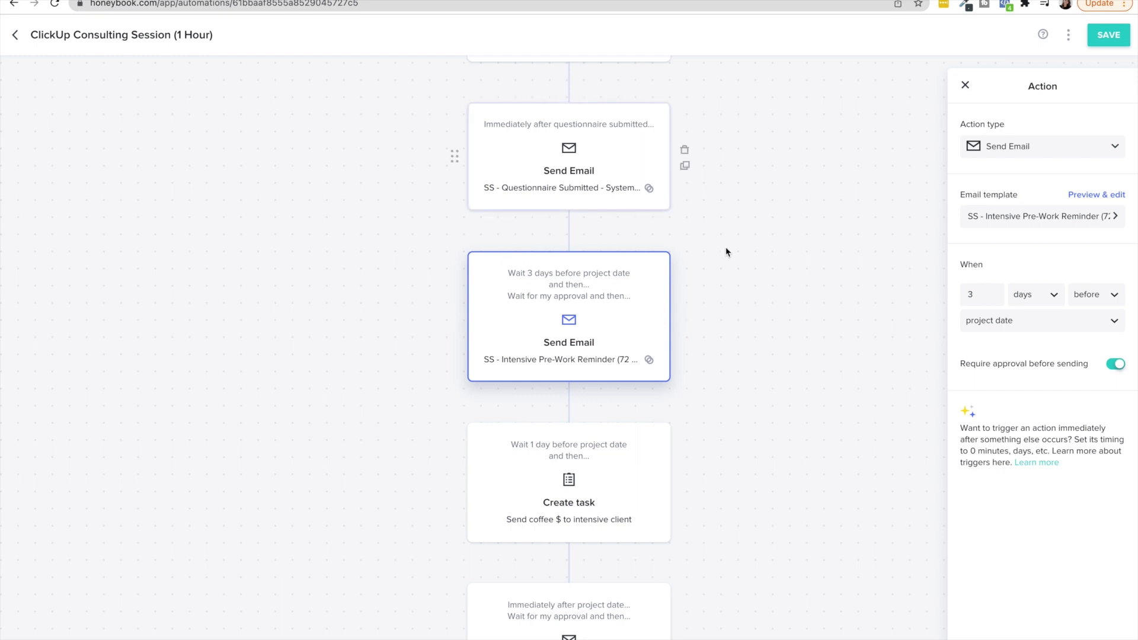
scroll(725, 252, "down", 1)
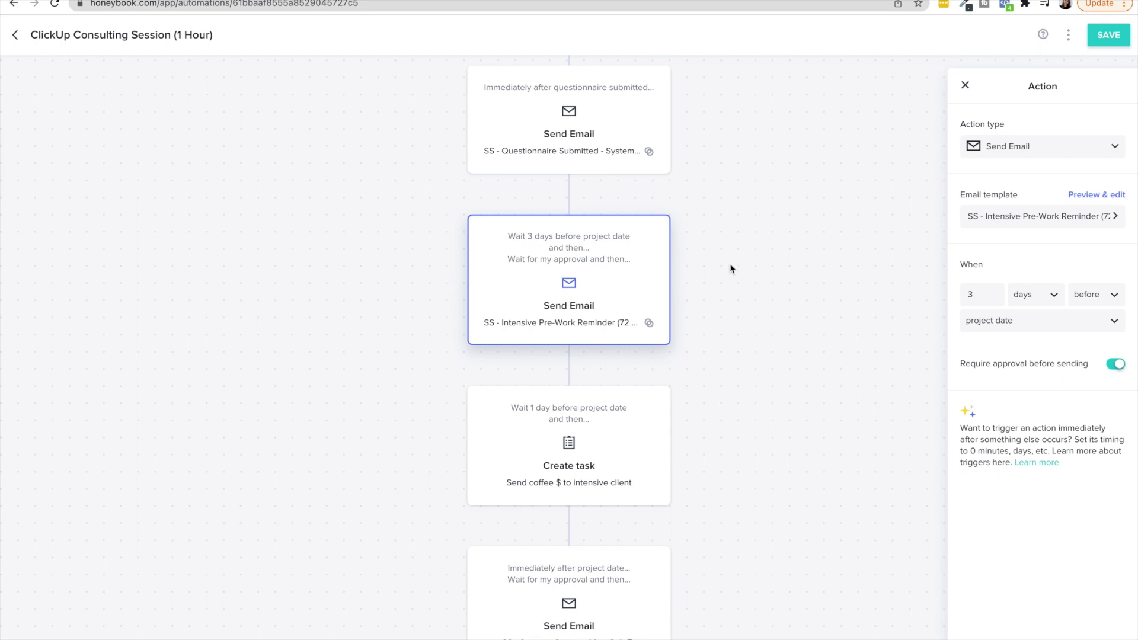
scroll(732, 268, "down", 1)
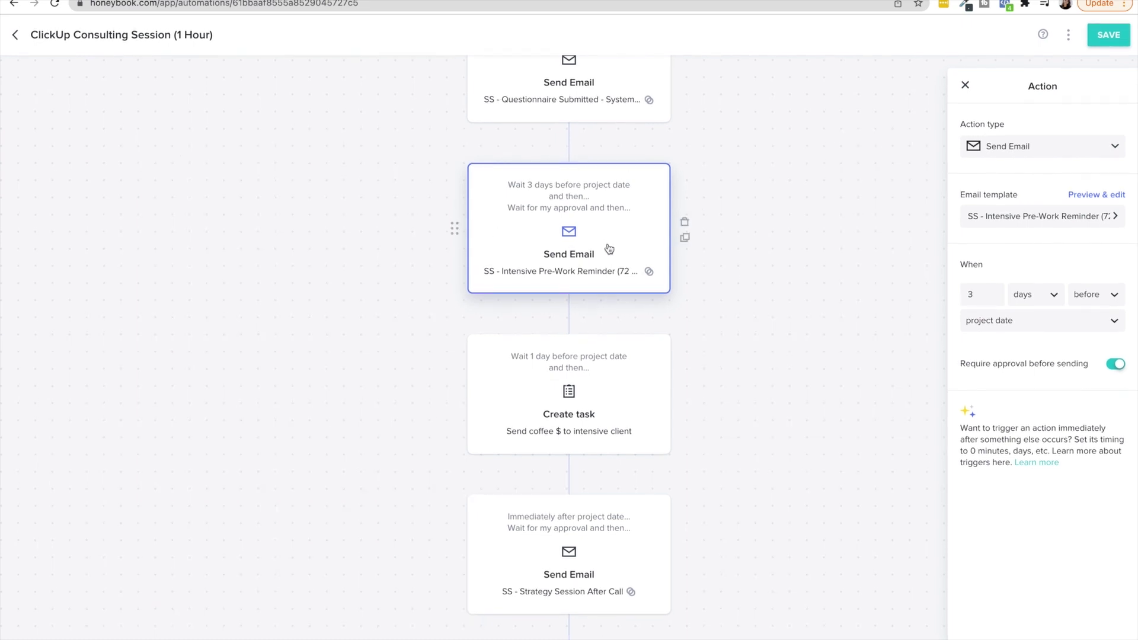
scroll(609, 248, "down", 2)
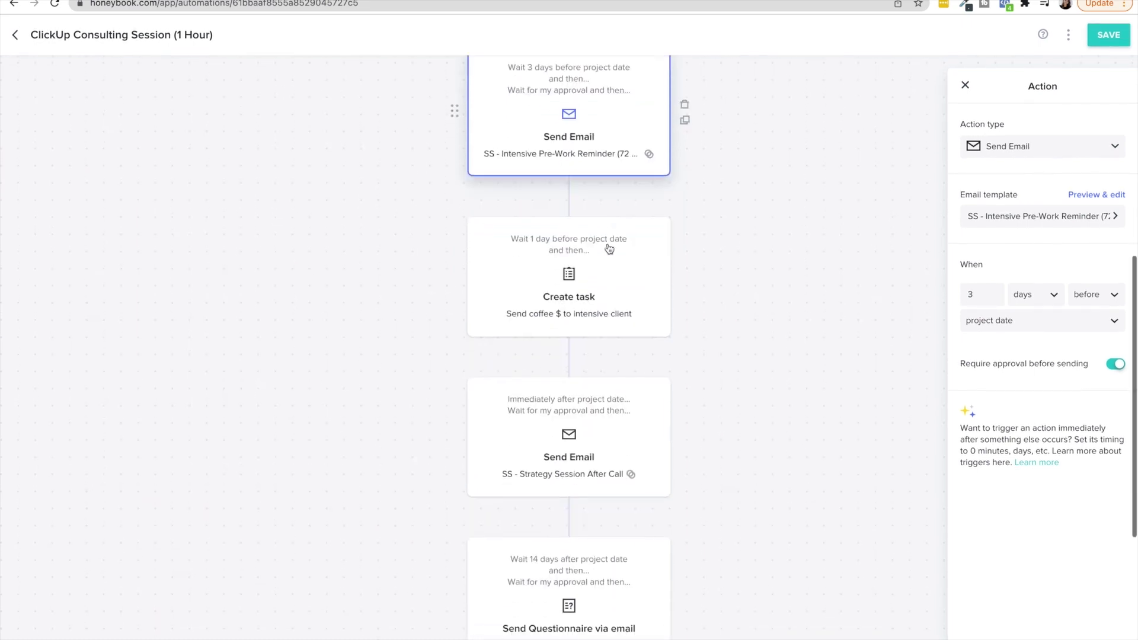
scroll(578, 290, "down", 1)
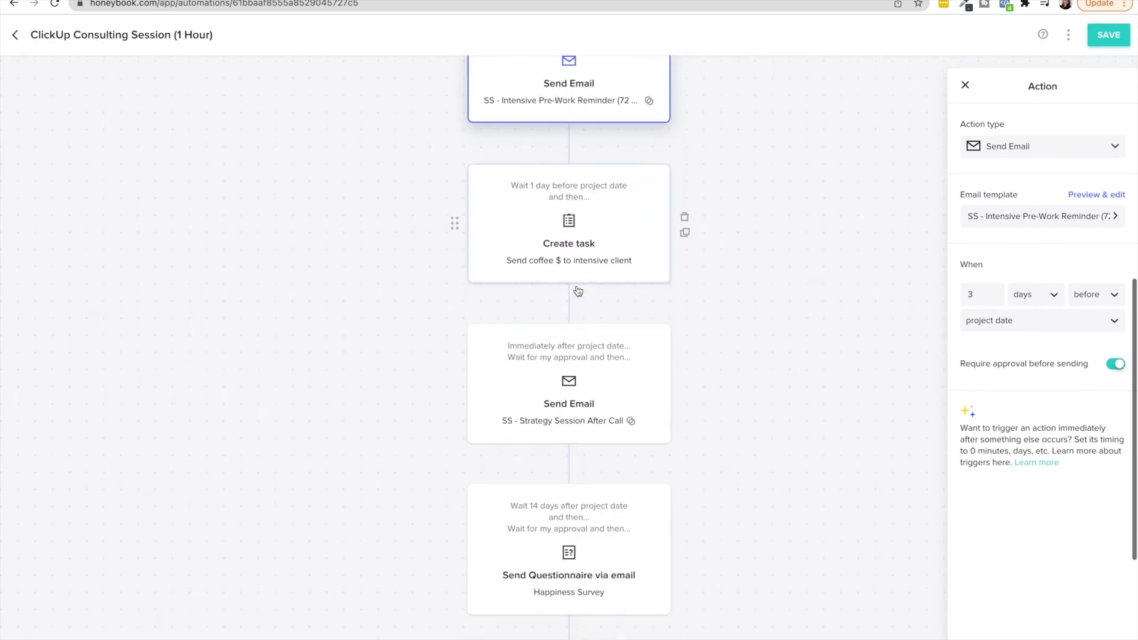
scroll(611, 230, "down", 2)
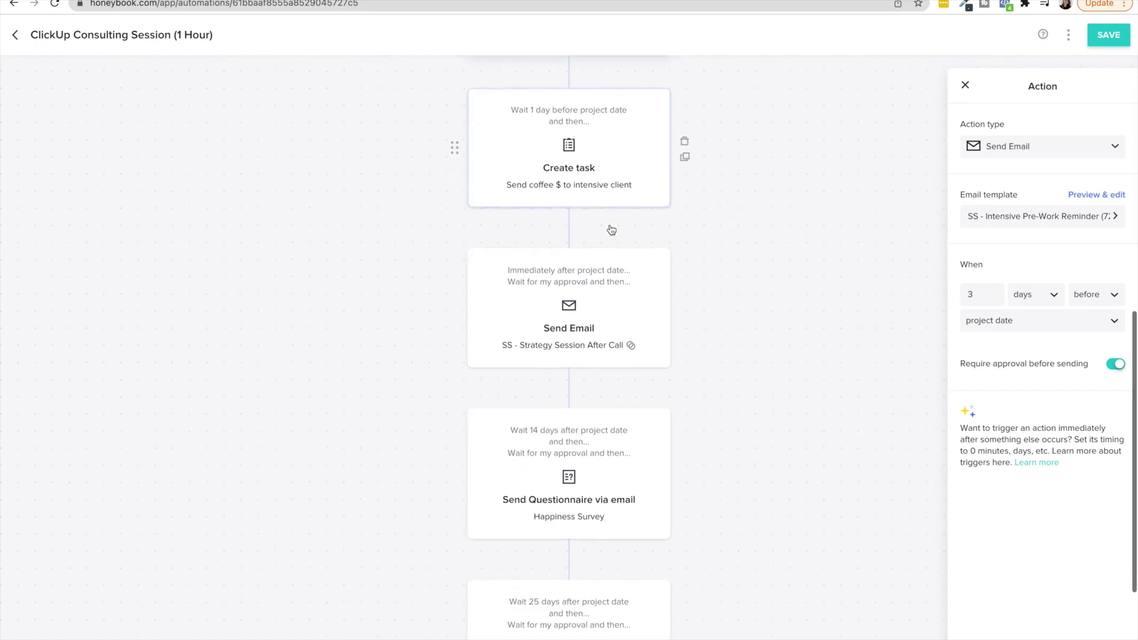
scroll(554, 315, "down", 1)
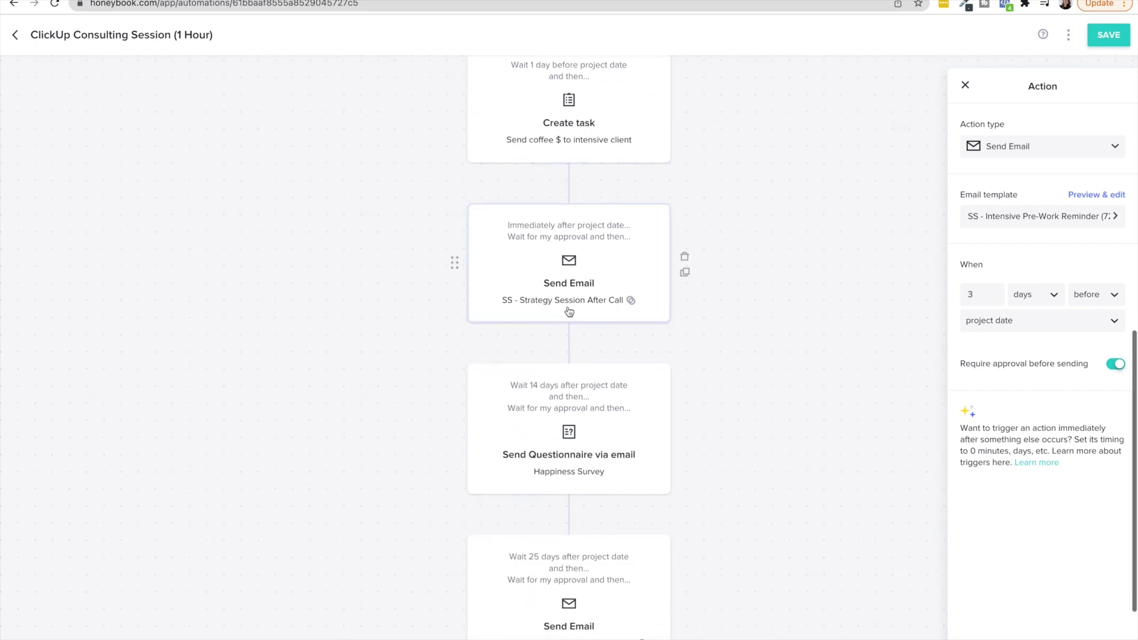
Review the Strategy Session After Call email step and the Happiness Survey questionnaire step
left_click(580, 306)
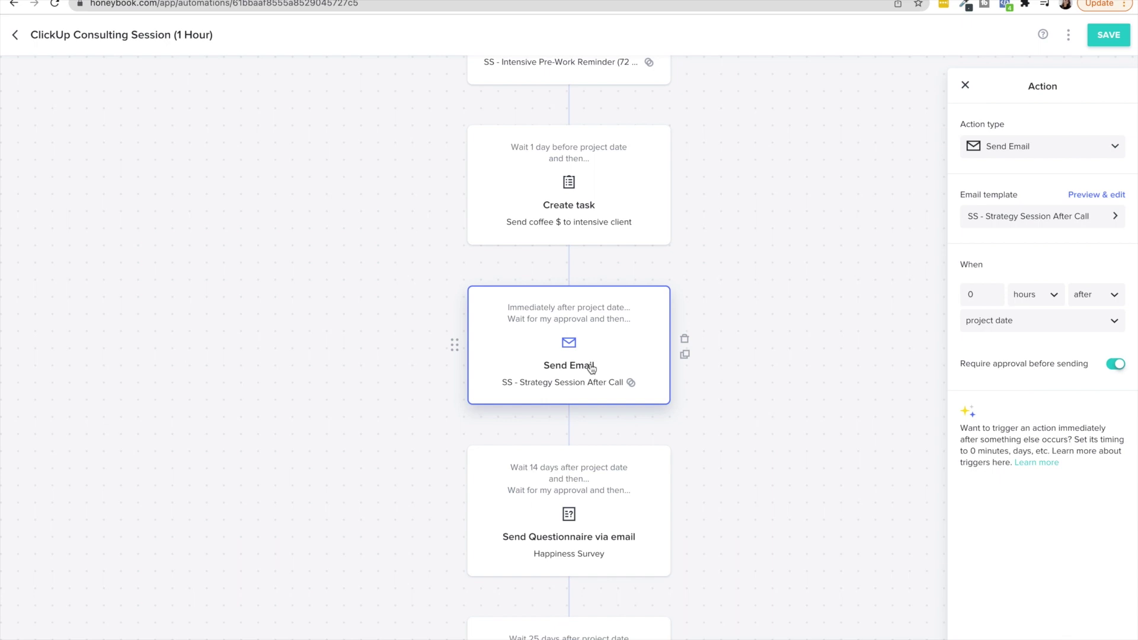
scroll(591, 368, "down", 2)
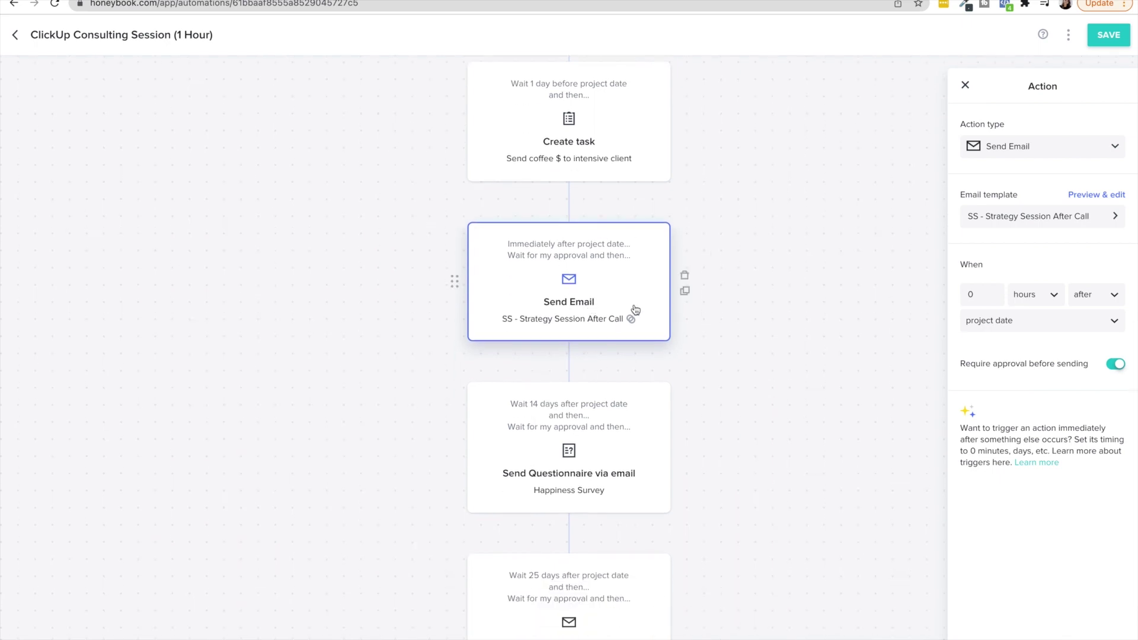
scroll(635, 310, "down", 5)
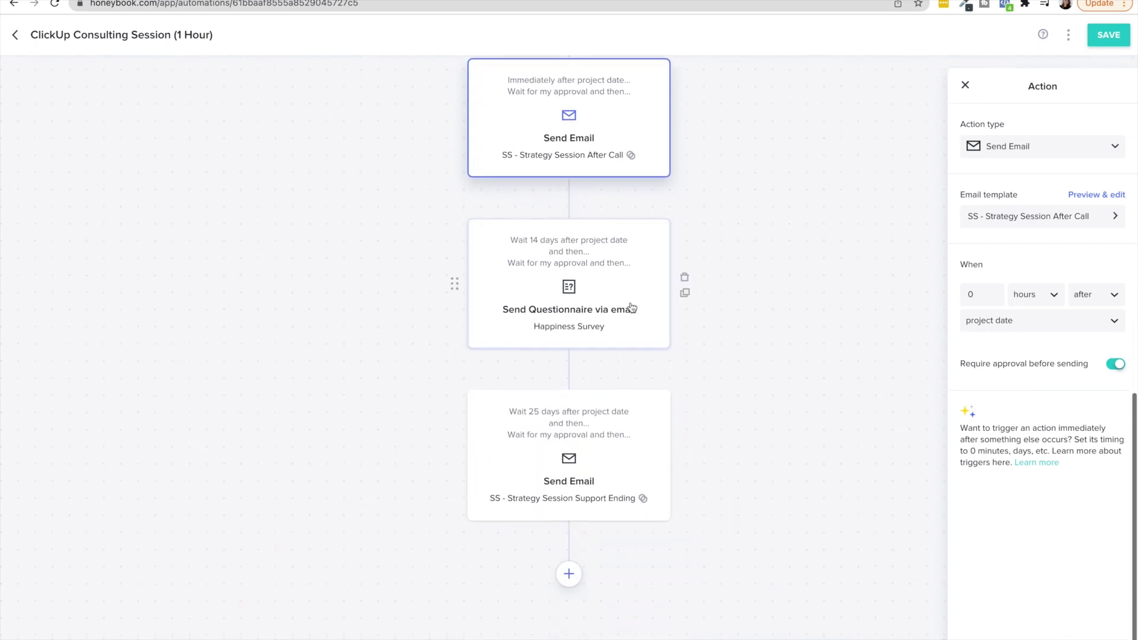
left_click(620, 280)
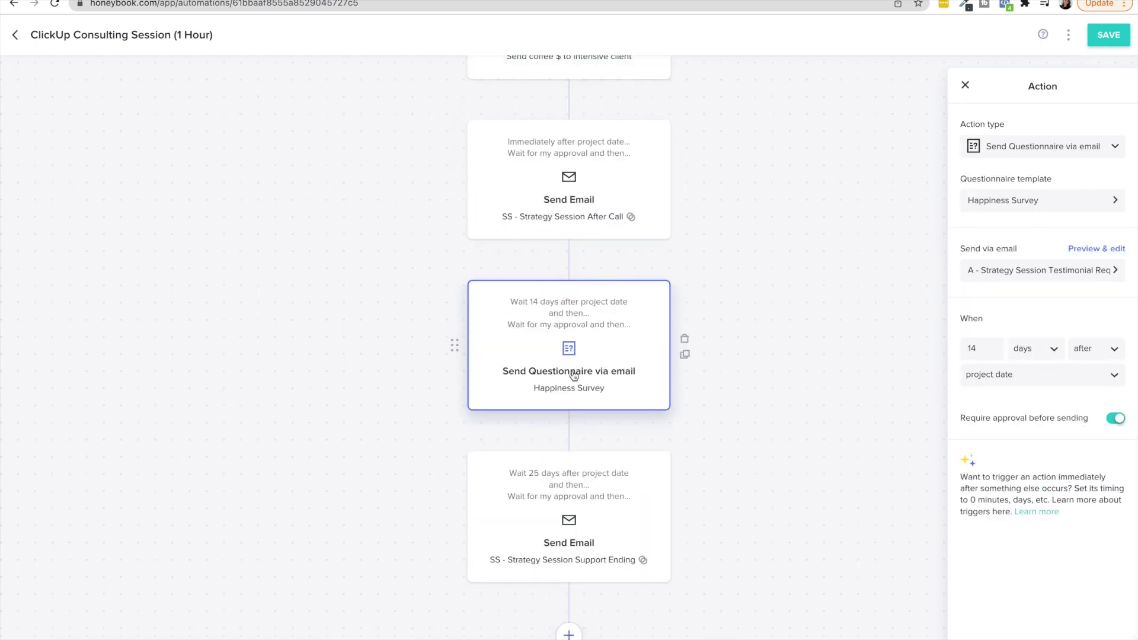
scroll(574, 375, "down", 2)
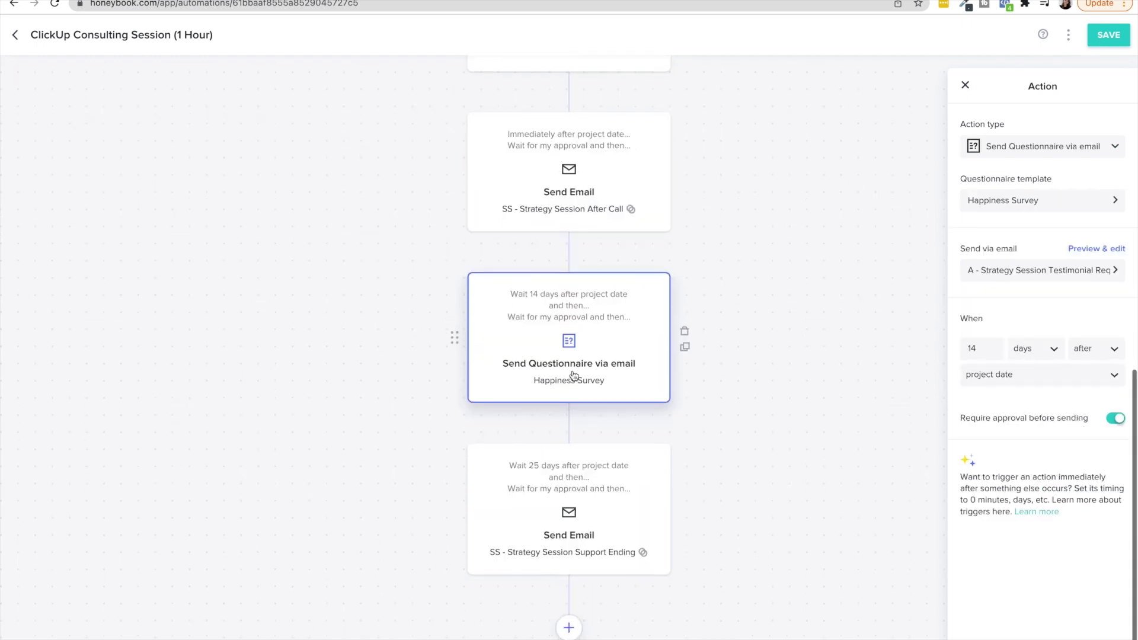
Open the SS - Strategy Session Support Ending email step: 25 days after project date, approval required
left_click(615, 468)
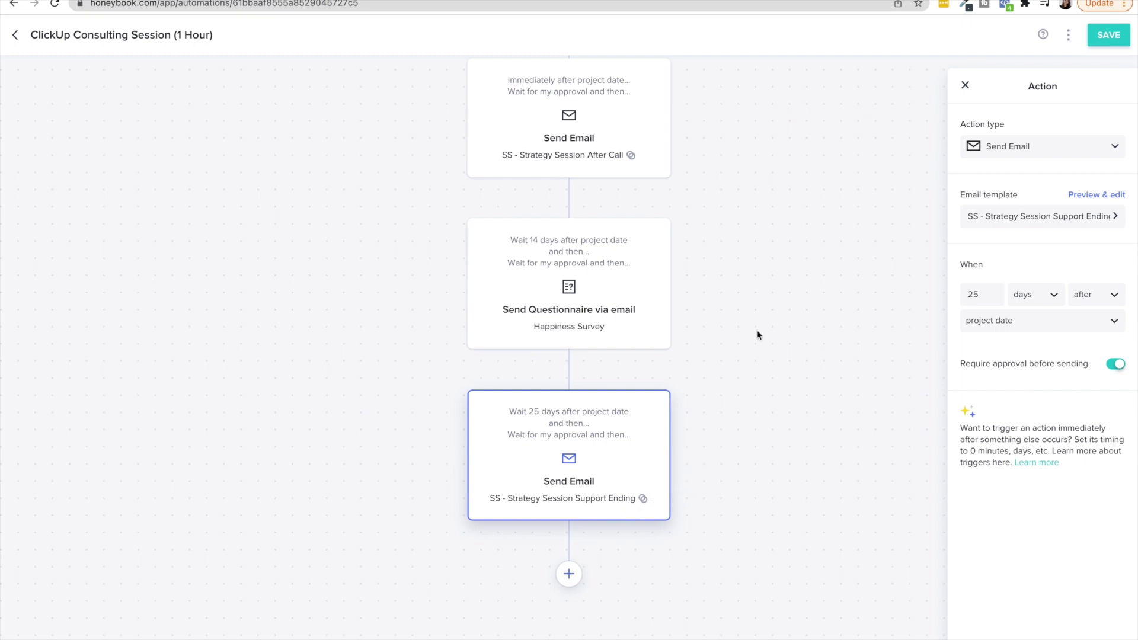
scroll(758, 335, "up", 15)
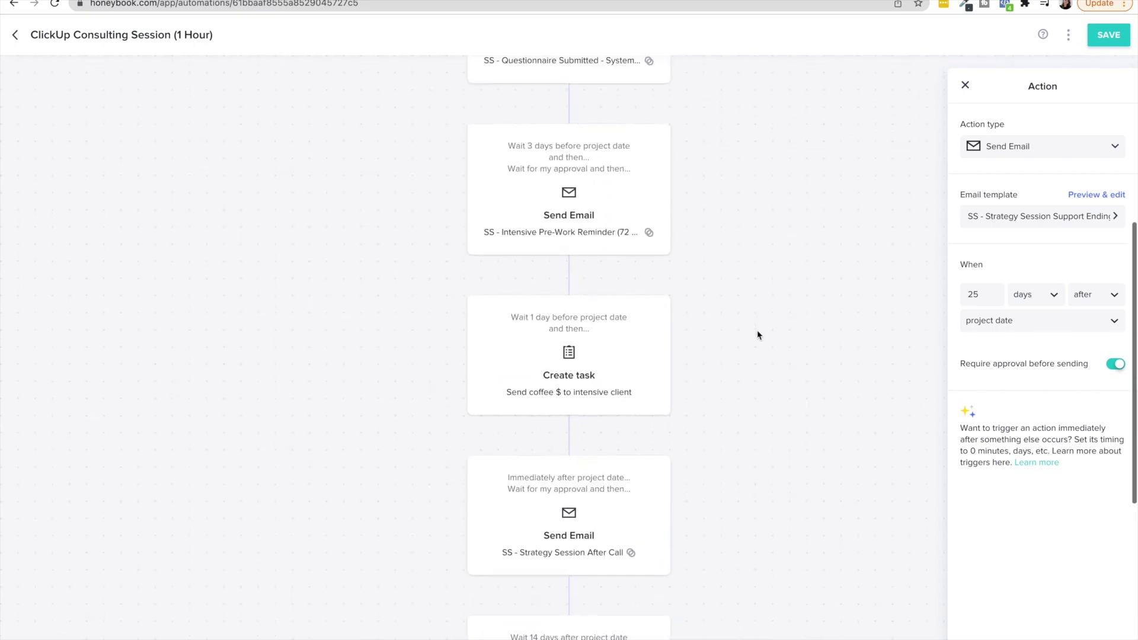
scroll(758, 336, "up", 3)
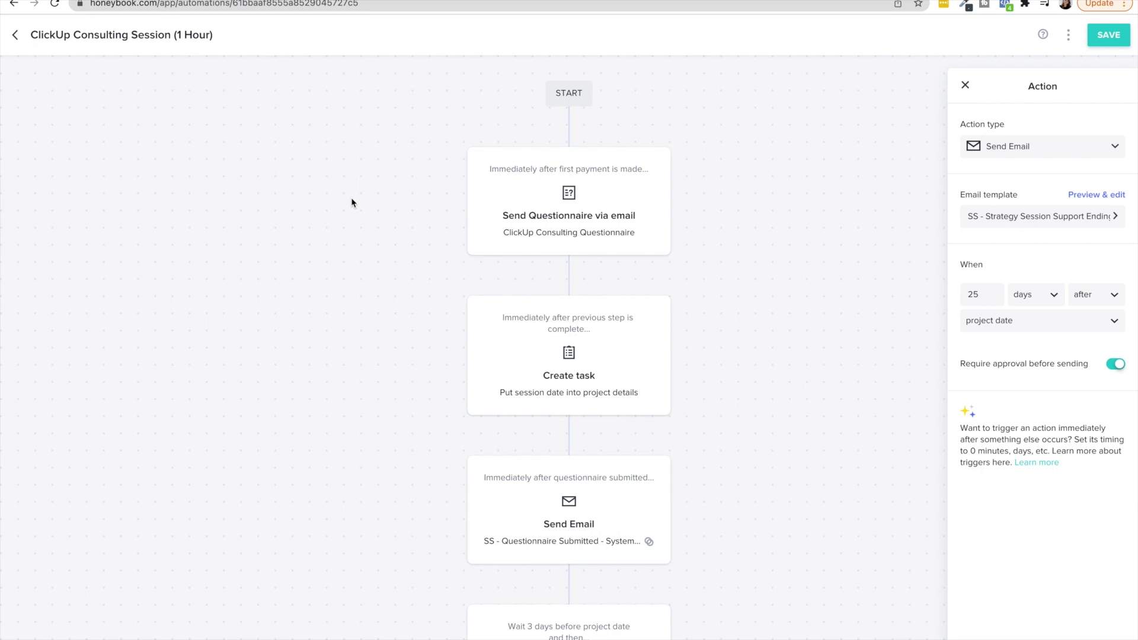
Scroll the page down and back up to inspect it
scroll(352, 199, "down", 1)
scroll(351, 198, "up", 1)
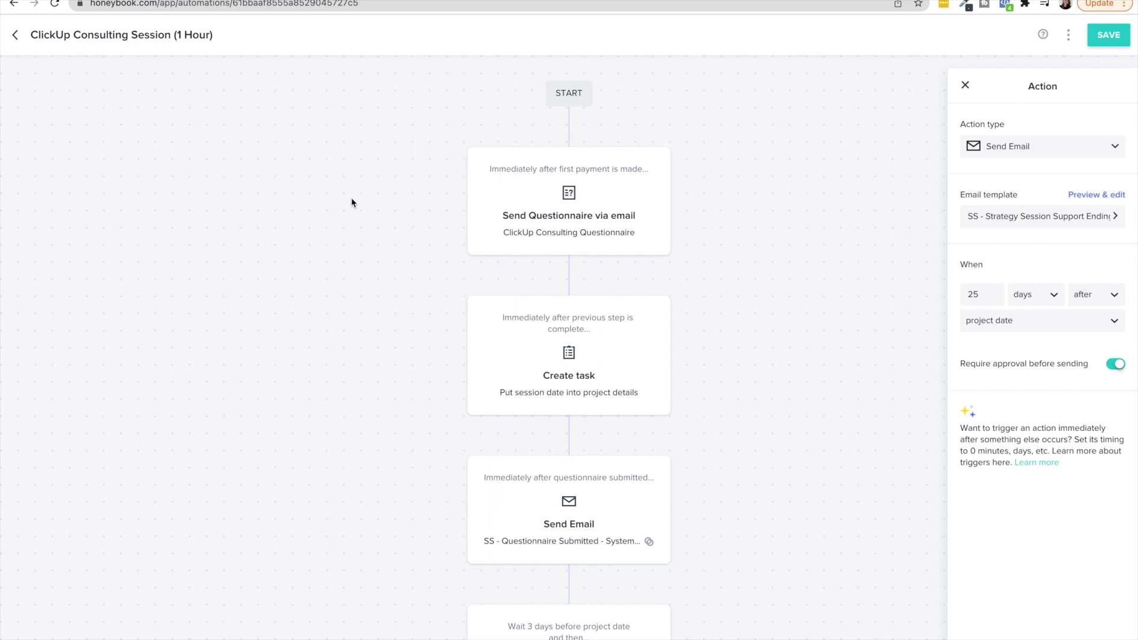